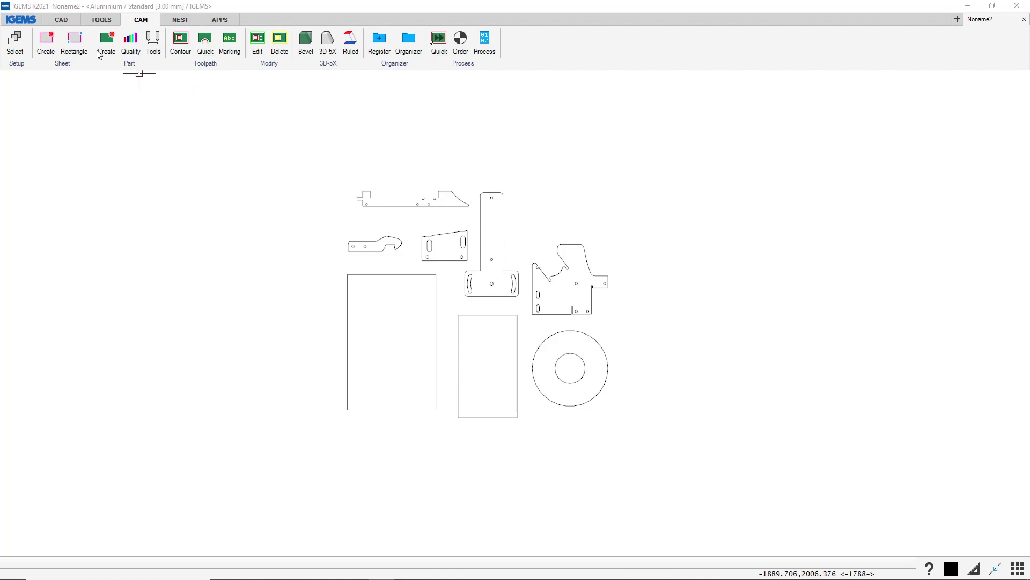
Open the IGEMS application menu over the eight 3.00 mm aluminium part outlines.
{"action": "left_click", "coordinate": [25, 22]}
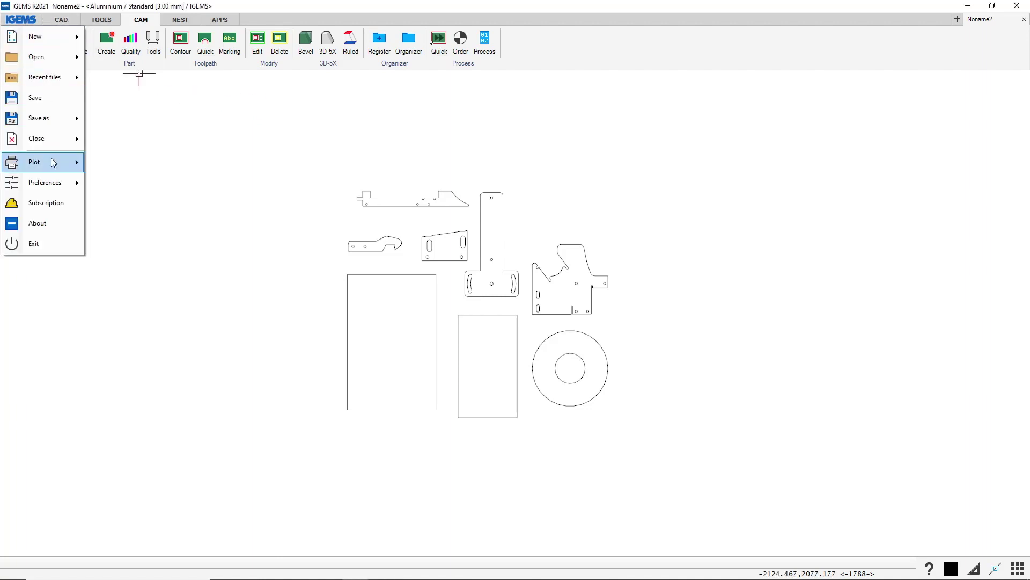
{"action": "left_click", "coordinate": [109, 188]}
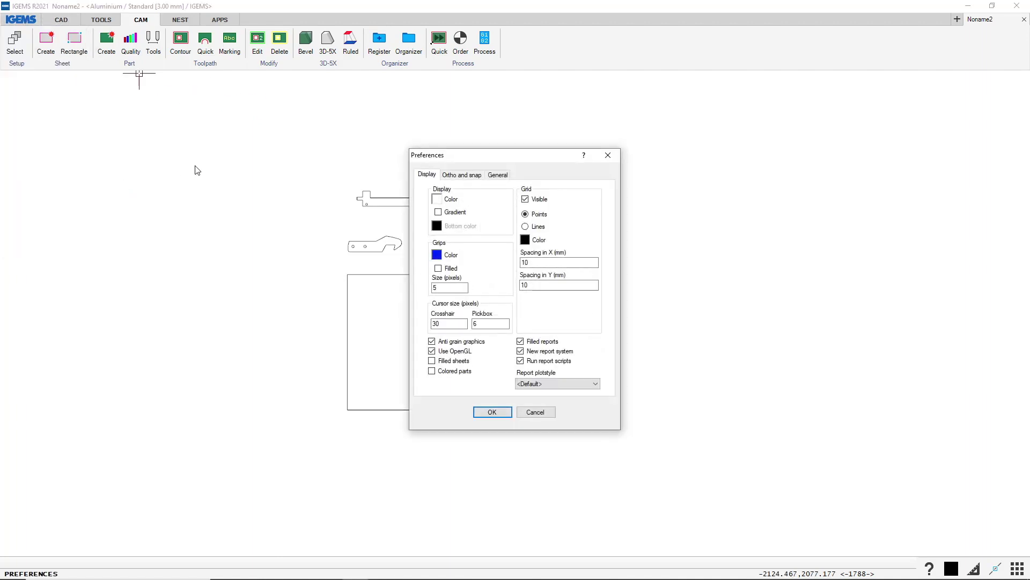
{"action": "left_click", "coordinate": [495, 176]}
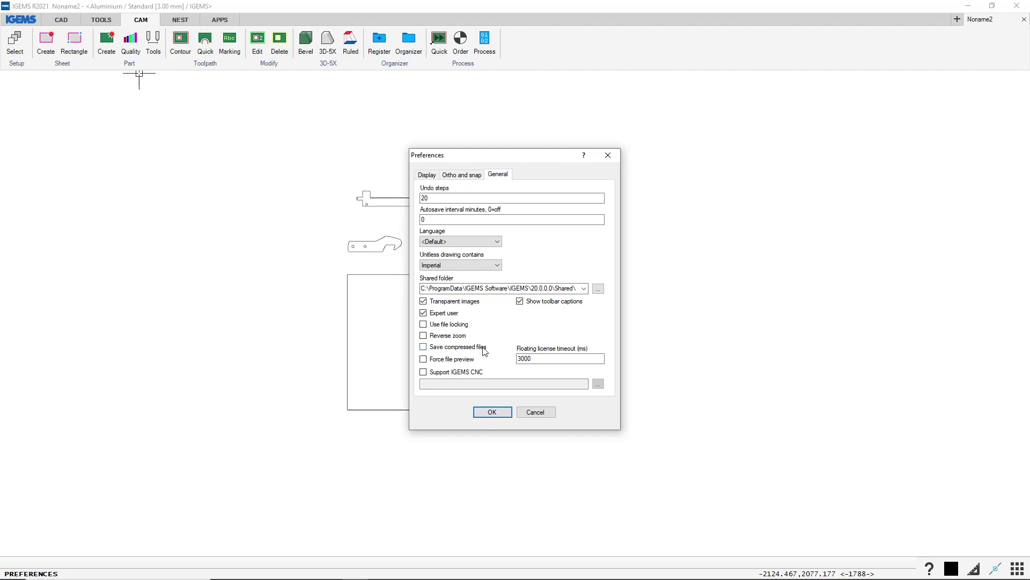
{"action": "left_click", "coordinate": [535, 412]}
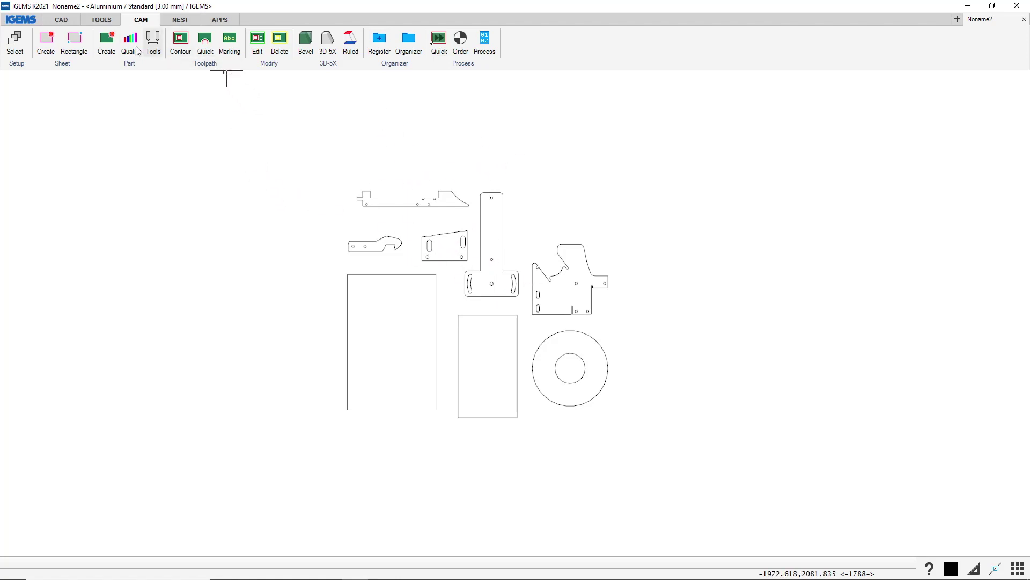
Create parts with quantity 10 from all eight outlines in the drawing.
{"action": "left_click", "coordinate": [110, 46]}
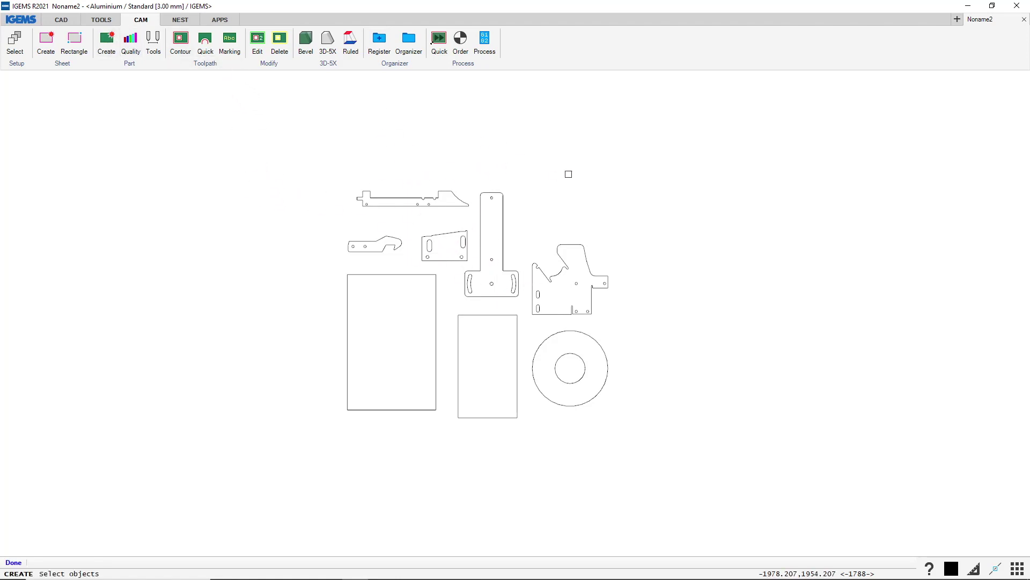
{"action": "left_click_drag", "start_coordinate": [664, 147], "coordinate": [272, 471]}
{"action": "right_click", "coordinate": [334, 451]}
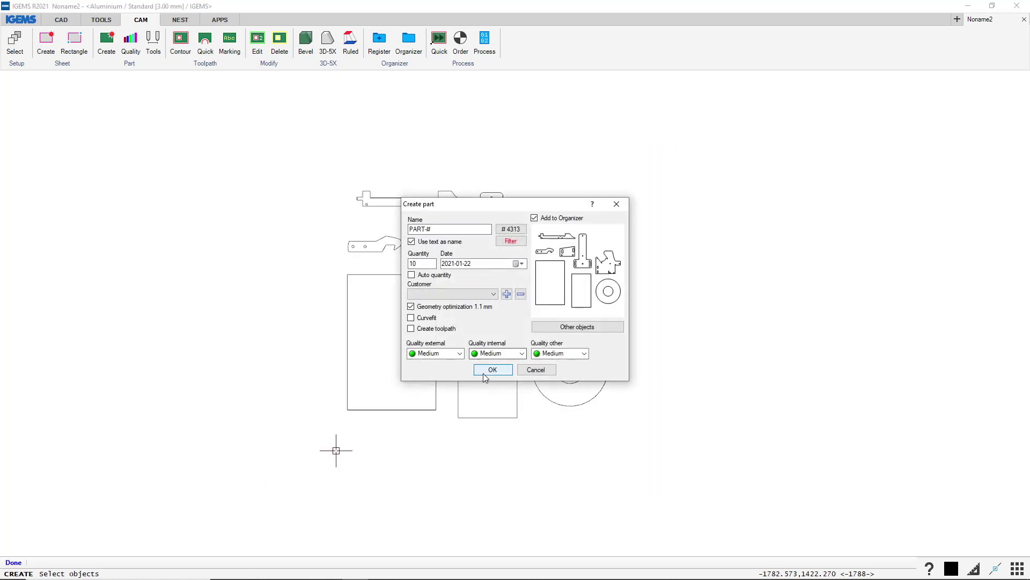
{"action": "key", "text": "Return"}
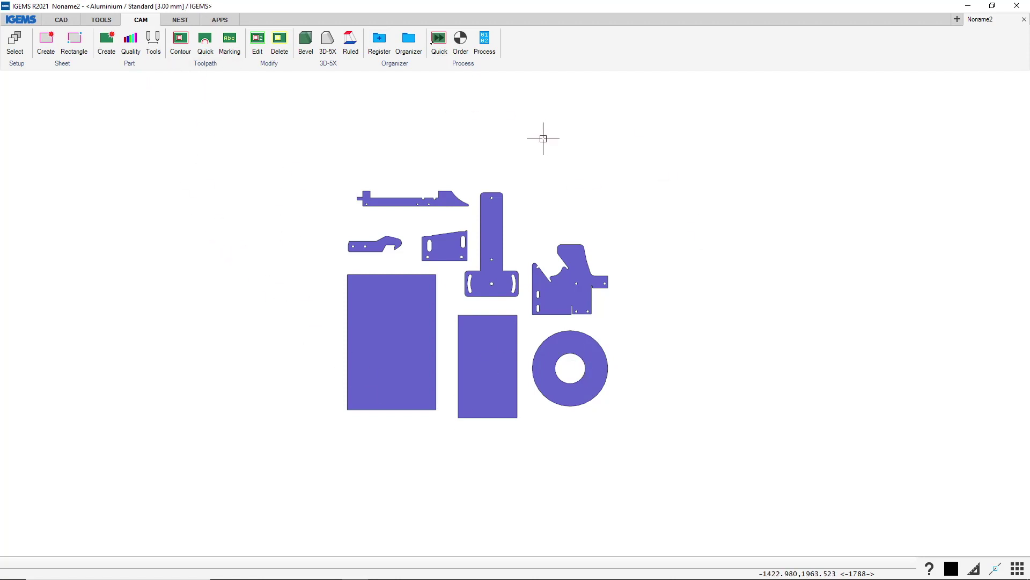
Register the eight parts as PART-4313 to PART-4320, not released, opening the Organizer afterwards.
{"action": "left_click", "coordinate": [379, 46]}
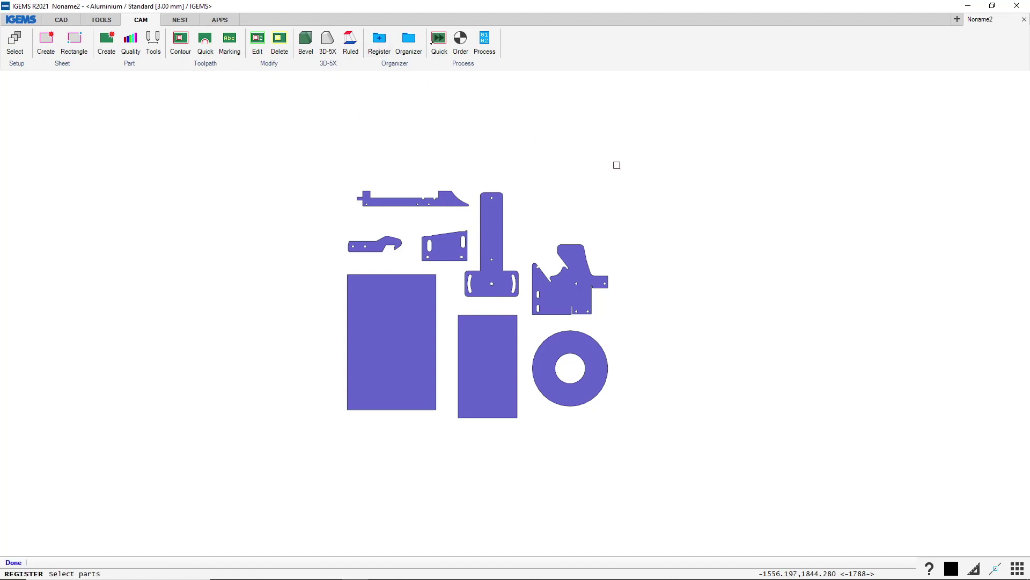
{"action": "left_click_drag", "start_coordinate": [644, 153], "coordinate": [281, 474]}
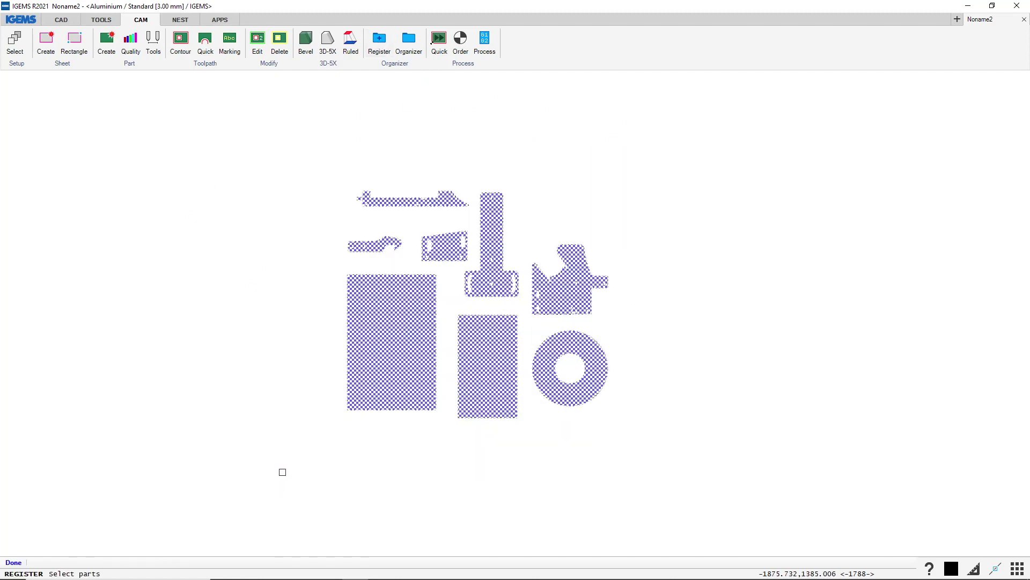
{"action": "right_click", "coordinate": [285, 465]}
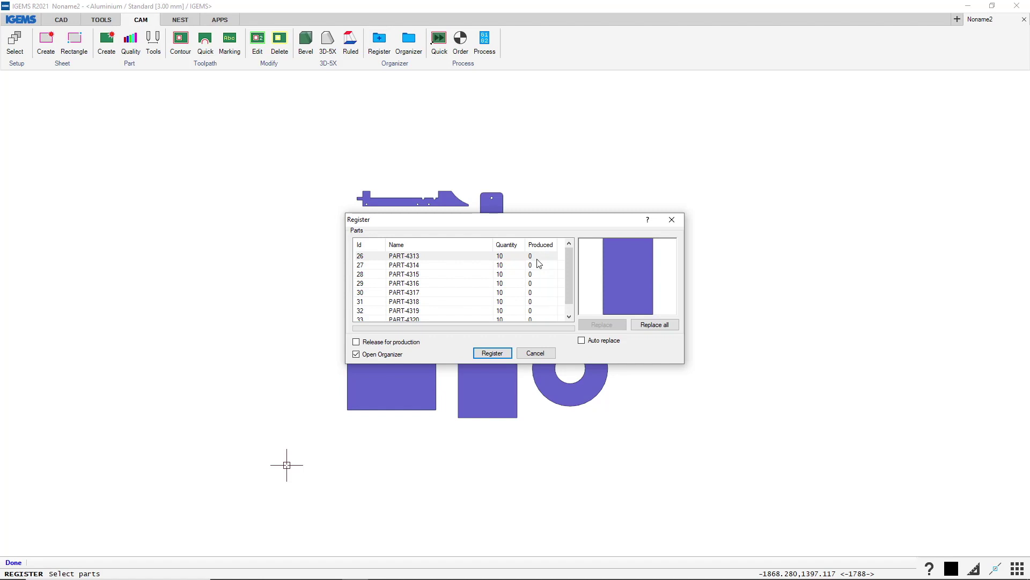
{"action": "left_click", "coordinate": [355, 342]}
{"action": "left_click", "coordinate": [356, 354]}
{"action": "left_click", "coordinate": [356, 354]}
{"action": "left_click", "coordinate": [490, 354]}
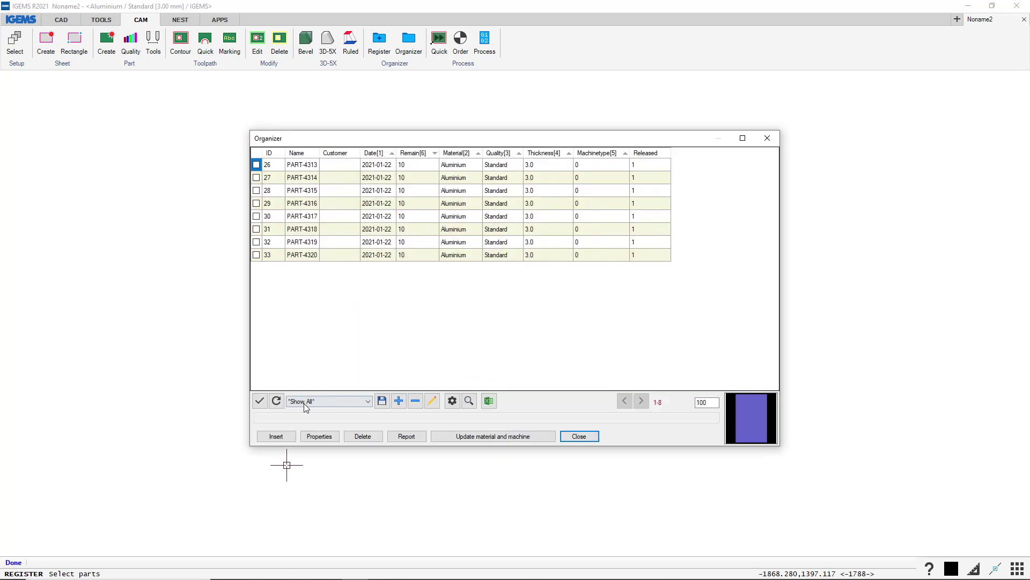
Refresh the Organizer to show all 31 parts, checking PART-37 and PART-30's Stainless Steel entries.
{"action": "left_click", "coordinate": [276, 401]}
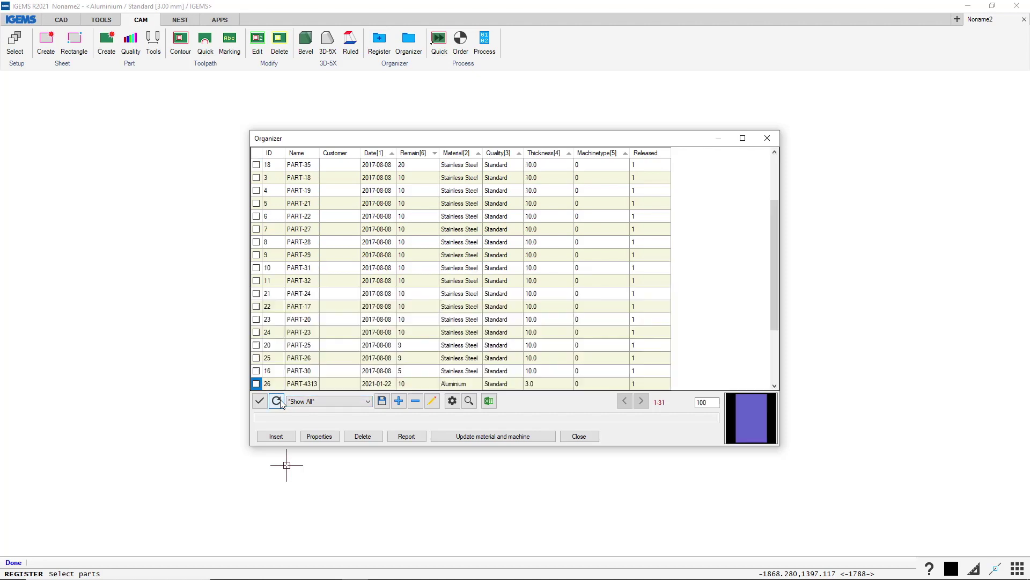
{"action": "left_click_drag", "start_coordinate": [774, 231], "coordinate": [779, 175]}
{"action": "left_click", "coordinate": [397, 165]}
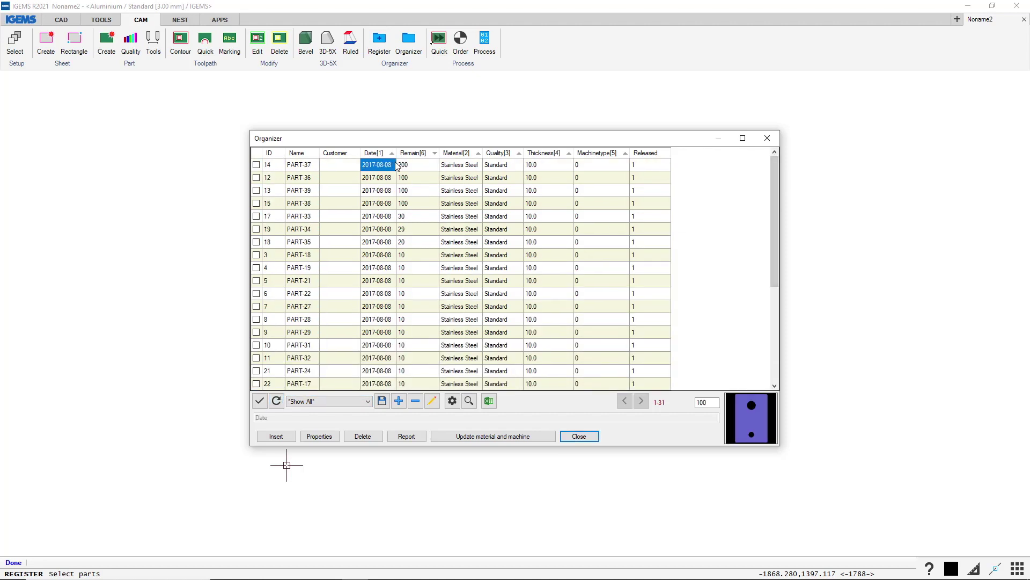
{"action": "left_click", "coordinate": [464, 167]}
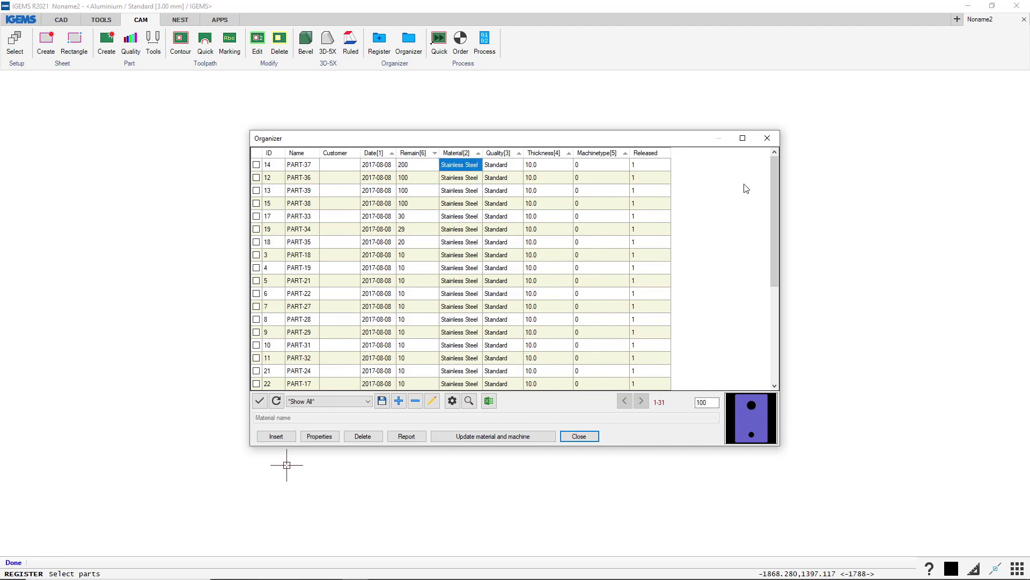
{"action": "left_click_drag", "start_coordinate": [772, 186], "coordinate": [769, 257]}
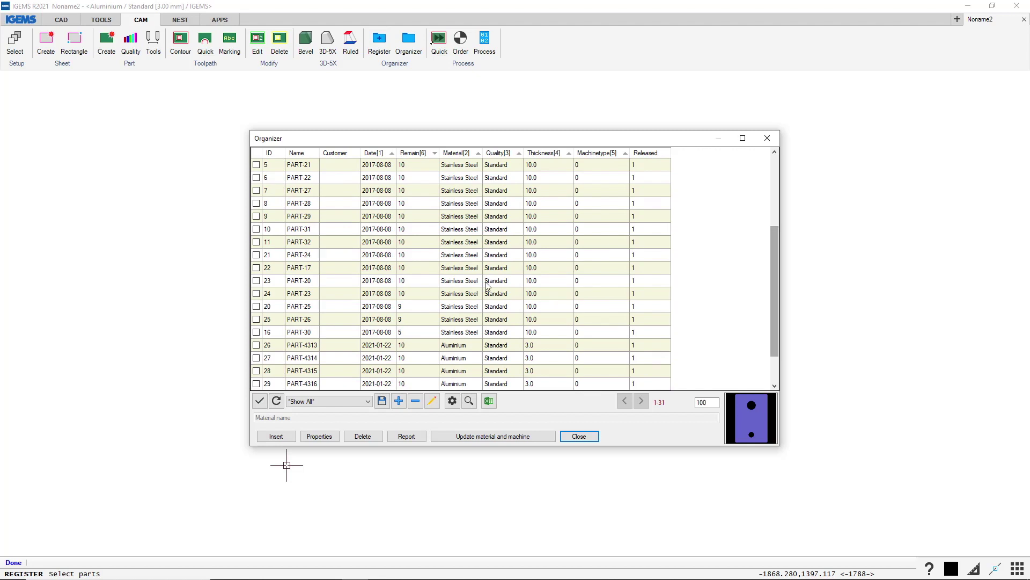
{"action": "left_click", "coordinate": [455, 334]}
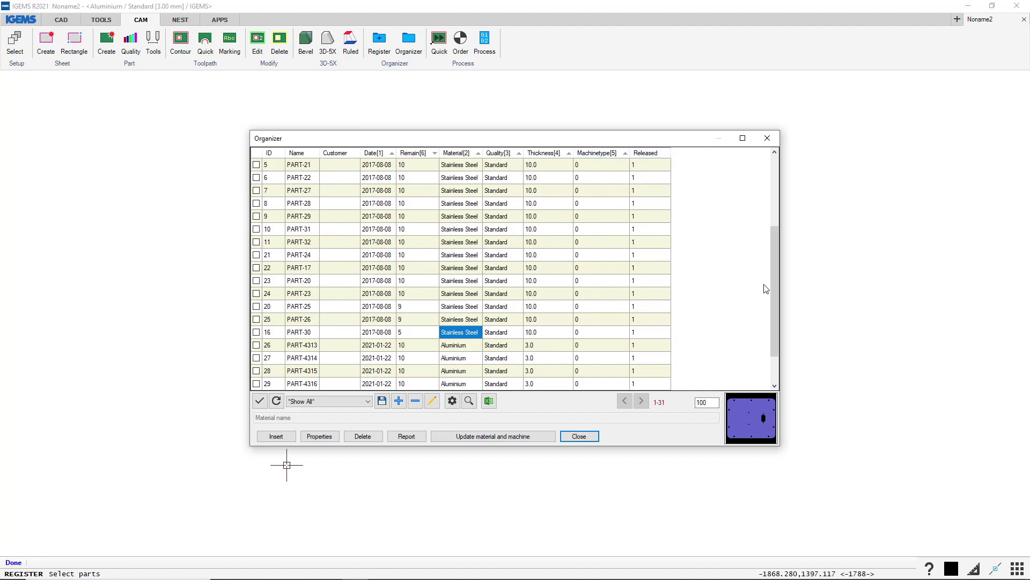
{"action": "left_click_drag", "start_coordinate": [774, 280], "coordinate": [690, 198]}
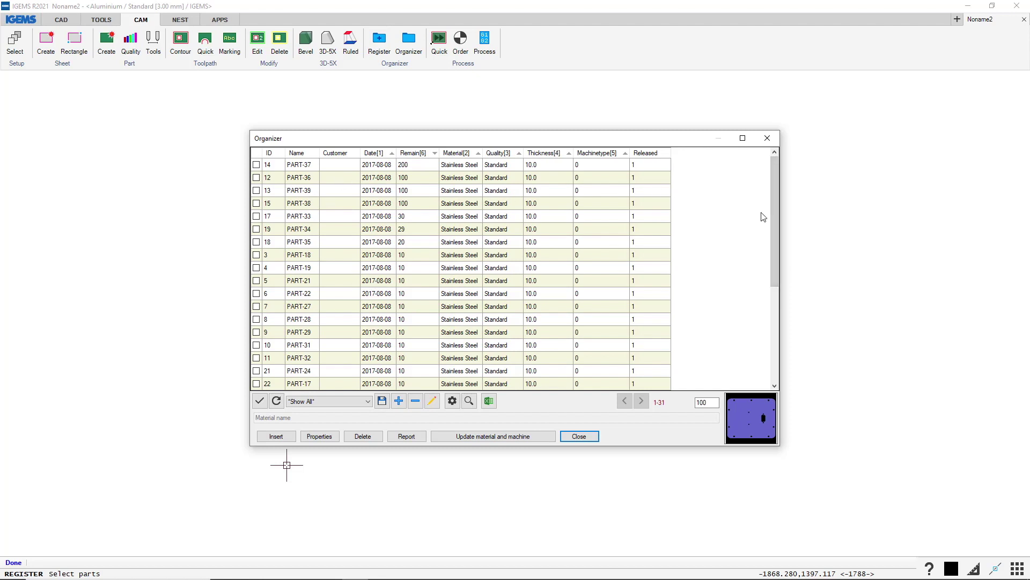
{"action": "mouse_move", "coordinate": [775, 200]}
{"action": "left_mouse_down"}
{"action": "mouse_move", "coordinate": [775, 289]}
{"action": "mouse_move", "coordinate": [778, 192]}
{"action": "left_mouse_up"}
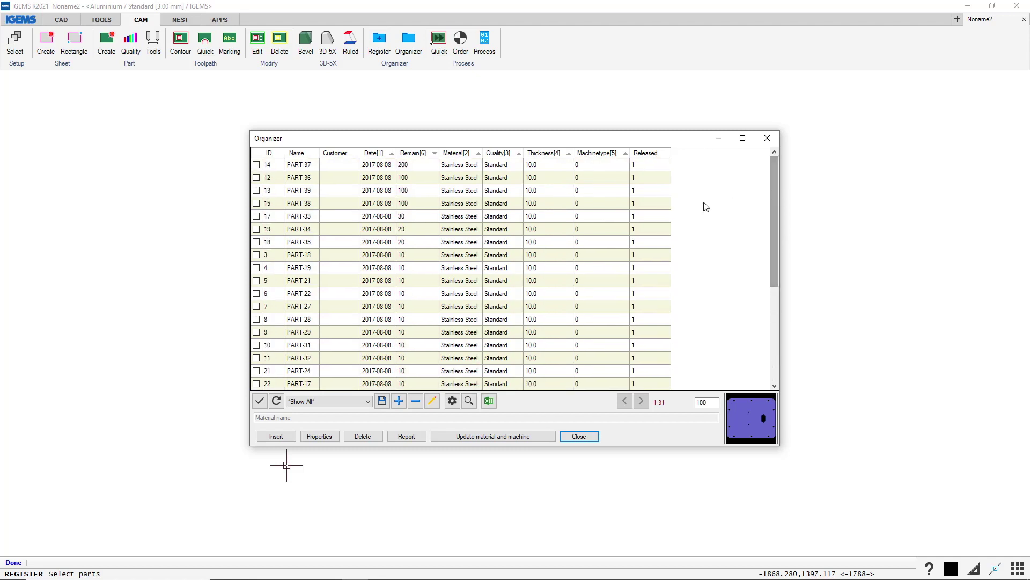
Filter the Organizer to Material Stainless Steel, Thickness 10.0 and Released = 1, leaving 23 parts.
{"action": "double_click", "coordinate": [451, 182]}
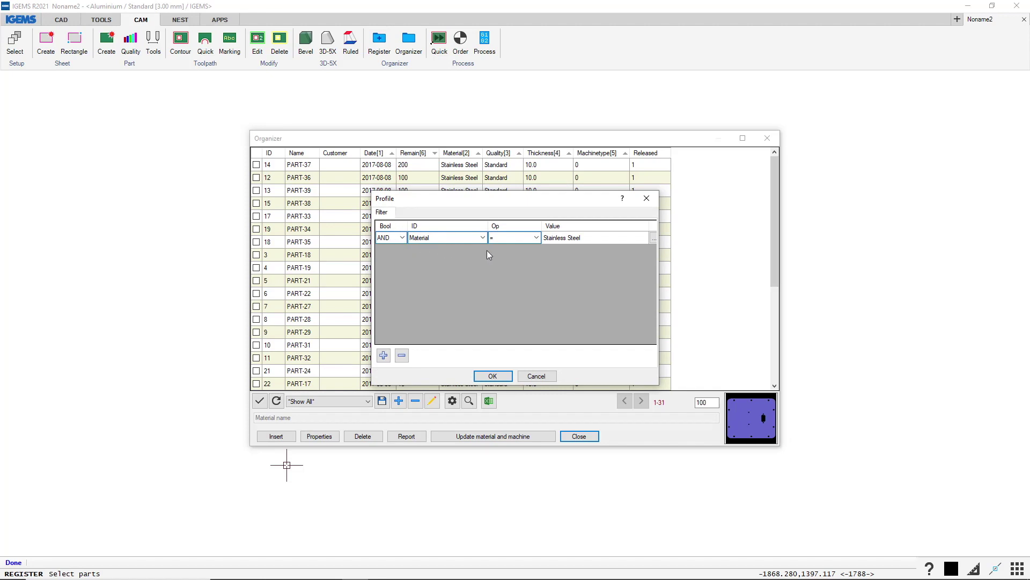
{"action": "left_click", "coordinate": [493, 376]}
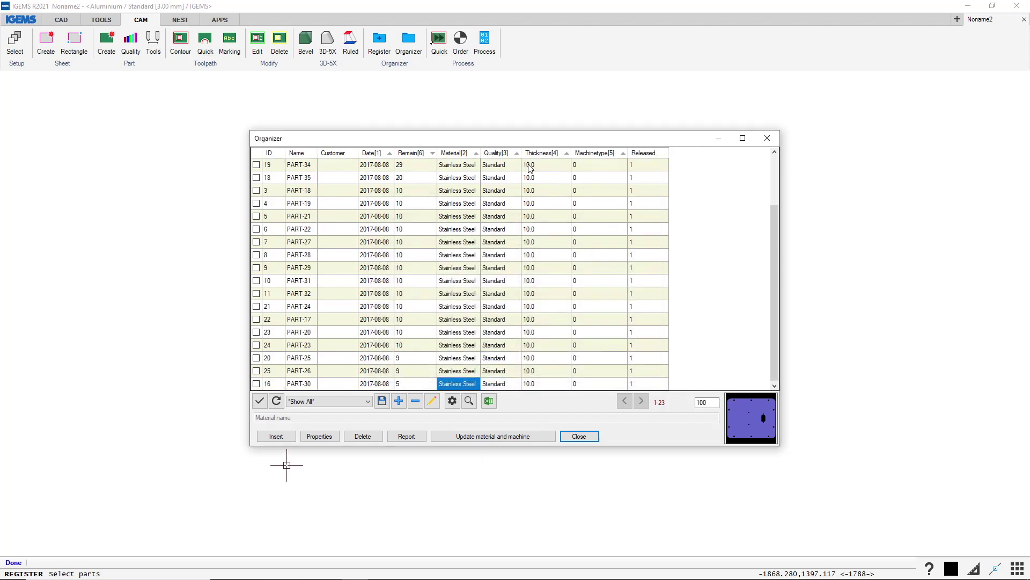
{"action": "double_click", "coordinate": [528, 165]}
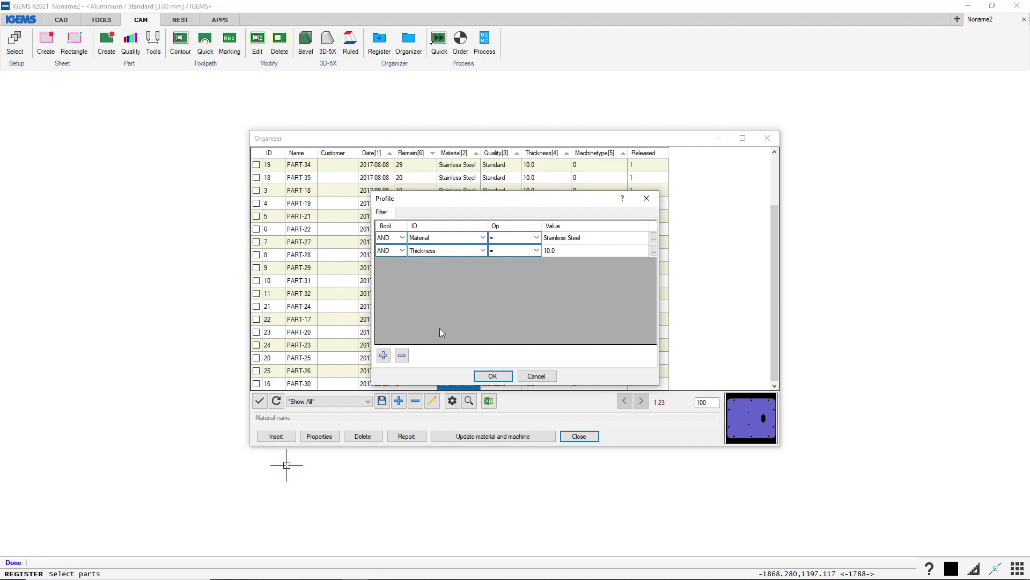
{"action": "left_click", "coordinate": [384, 354]}
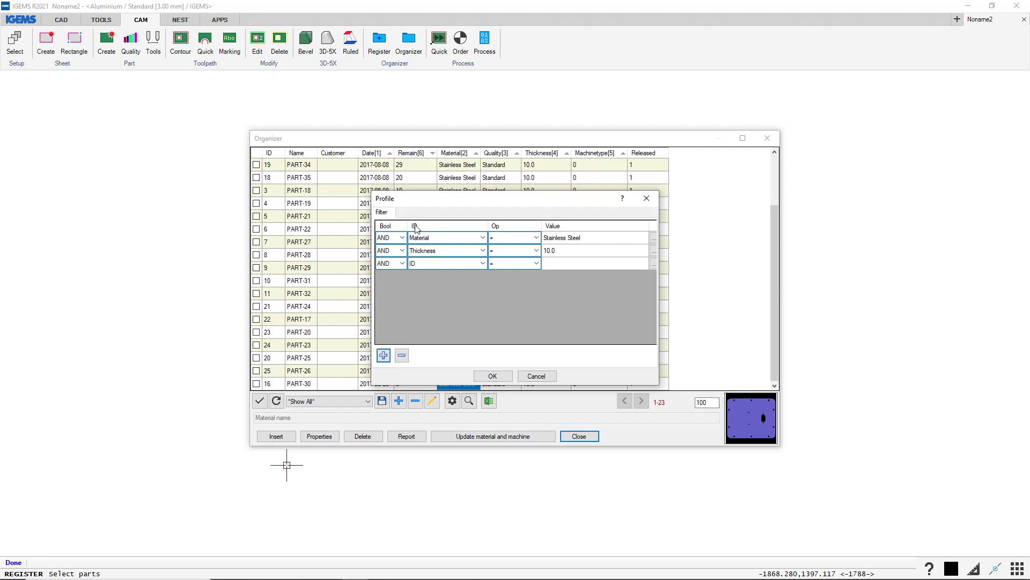
{"action": "left_click", "coordinate": [482, 263]}
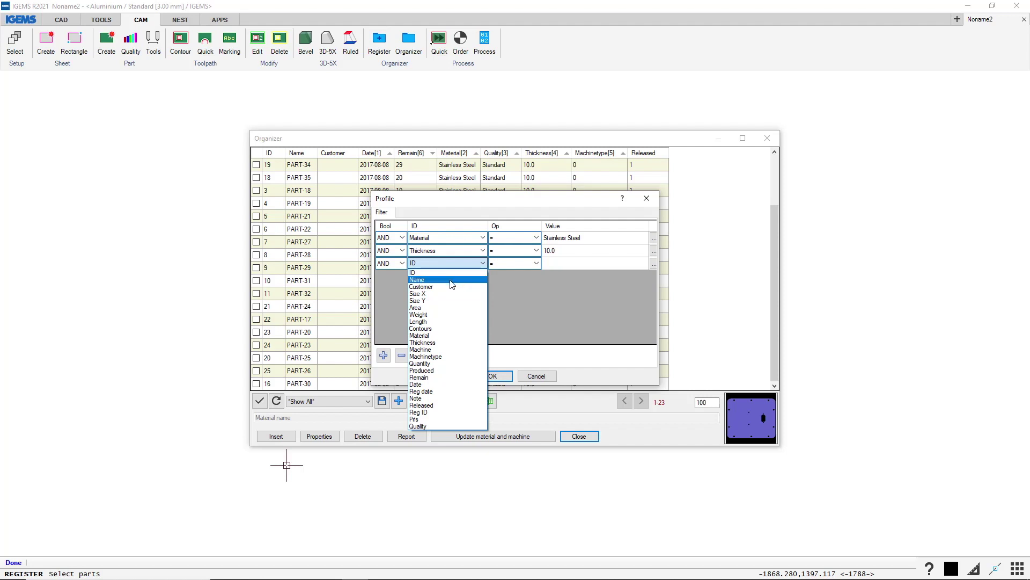
{"action": "left_click", "coordinate": [434, 405]}
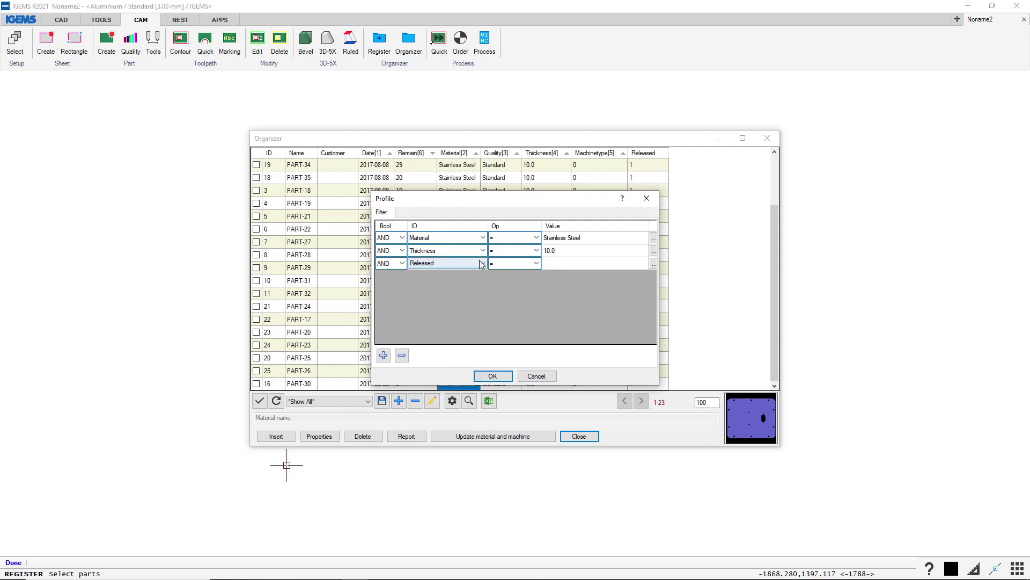
{"action": "left_click", "coordinate": [548, 263]}
{"action": "type", "text": "1"}
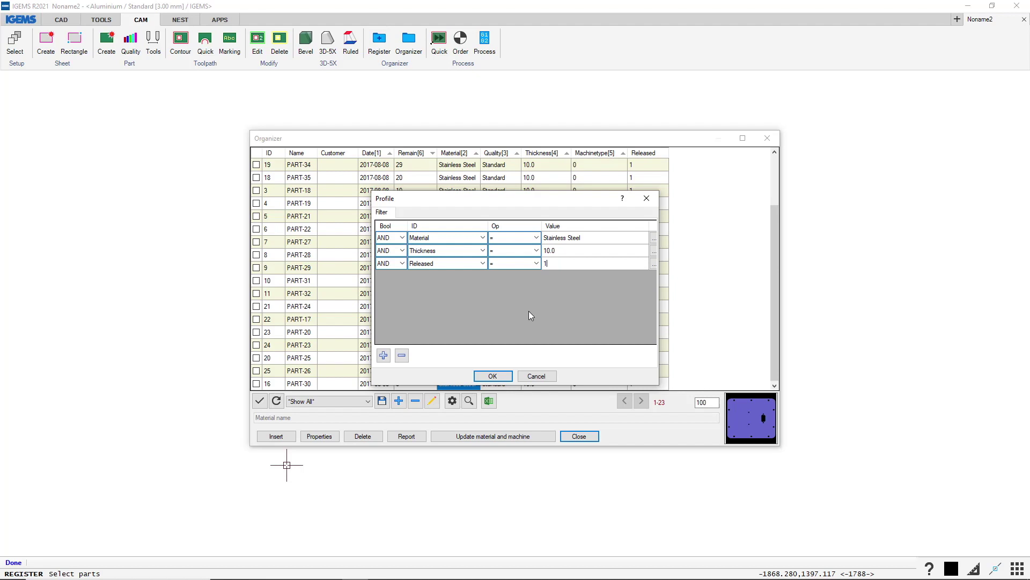
{"action": "left_click", "coordinate": [508, 376]}
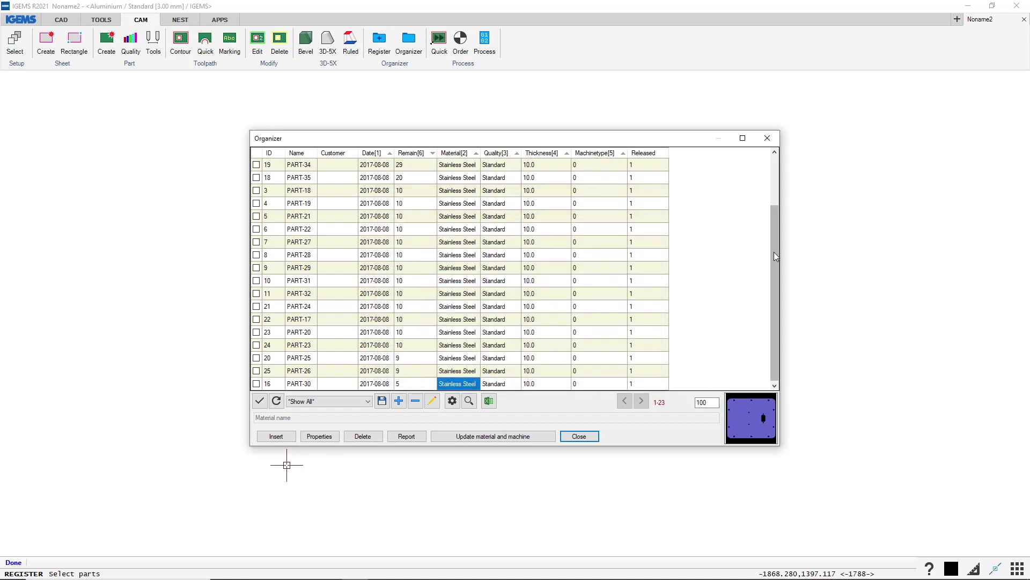
{"action": "mouse_move", "coordinate": [774, 252]}
{"action": "left_mouse_down"}
{"action": "mouse_move", "coordinate": [774, 192]}
{"action": "mouse_move", "coordinate": [768, 271]}
{"action": "left_mouse_up"}
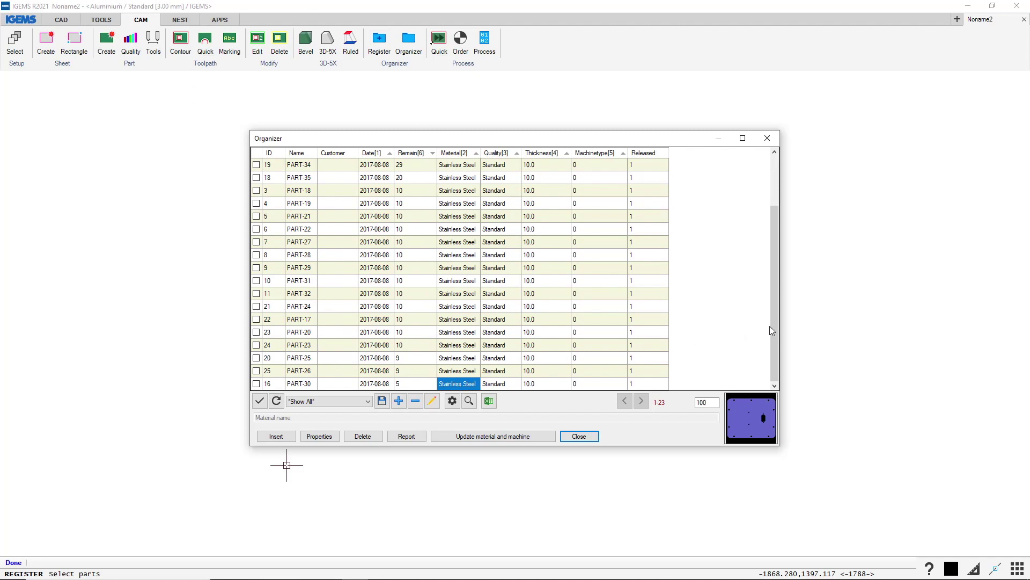
{"action": "left_click_drag", "start_coordinate": [772, 330], "coordinate": [774, 285]}
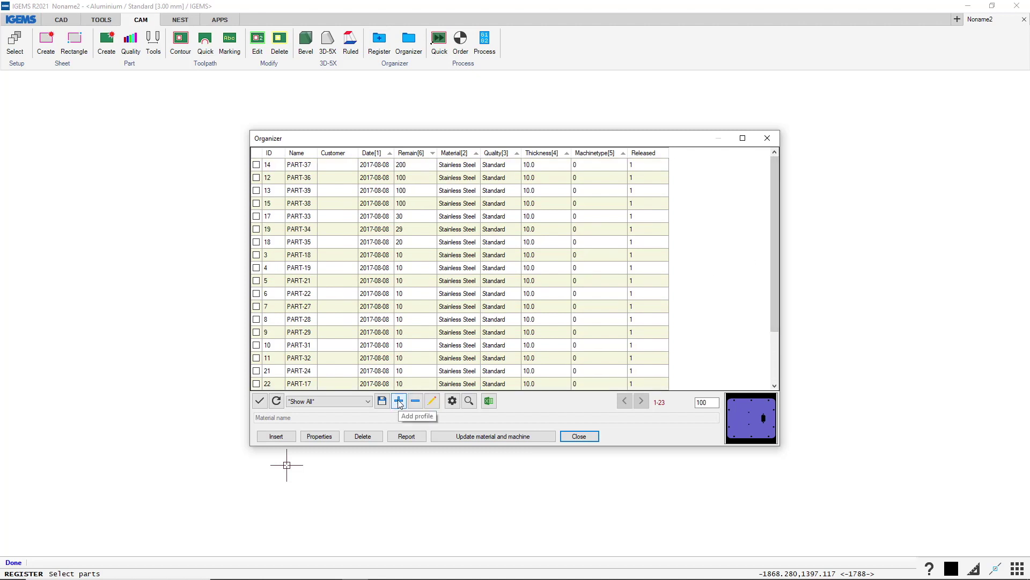
Save the current three-condition filter as the Organizer profile 'SS 10mm'.
{"action": "left_click", "coordinate": [399, 402]}
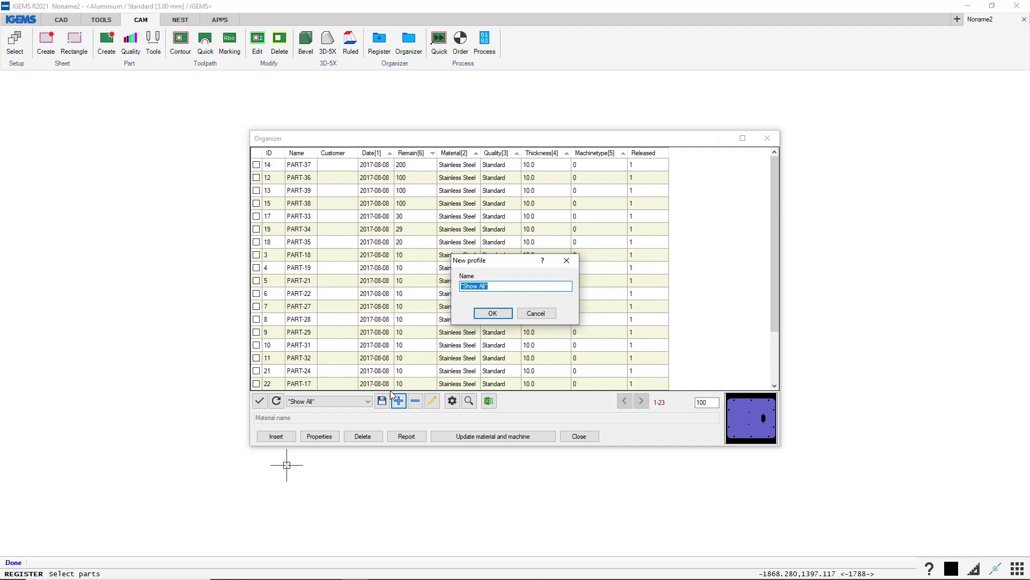
{"action": "type", "text": "SS"}
{"action": "type", "text": "10mm"}
{"action": "left_click", "coordinate": [506, 316]}
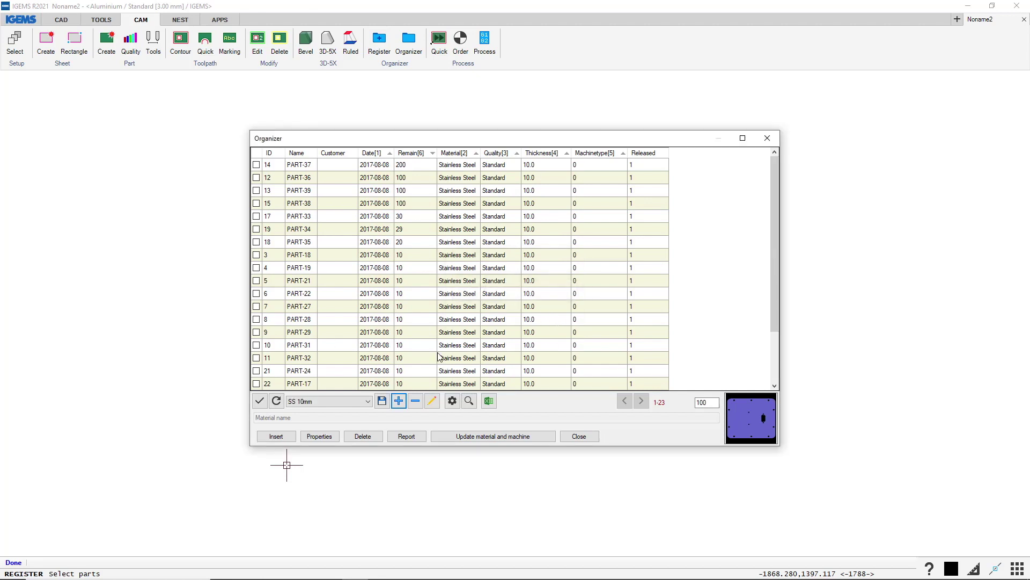
Switch the profile to *Show All* and back to SS 10mm to confirm its 23 parts.
{"action": "left_click", "coordinate": [347, 404]}
{"action": "left_click", "coordinate": [317, 410]}
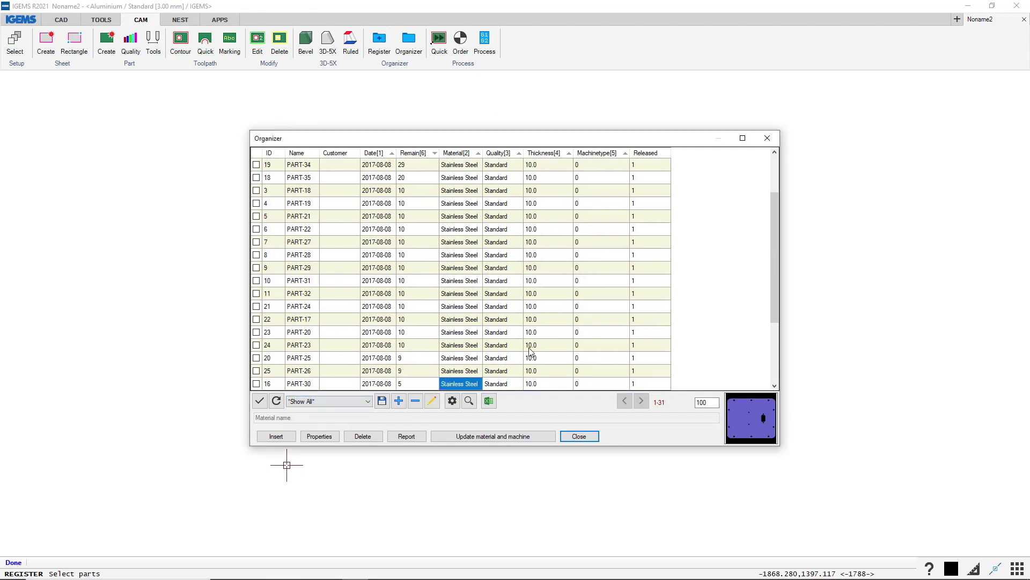
{"action": "scroll", "coordinate": [776, 282], "scroll_direction": "down", "scroll_amount": 3}
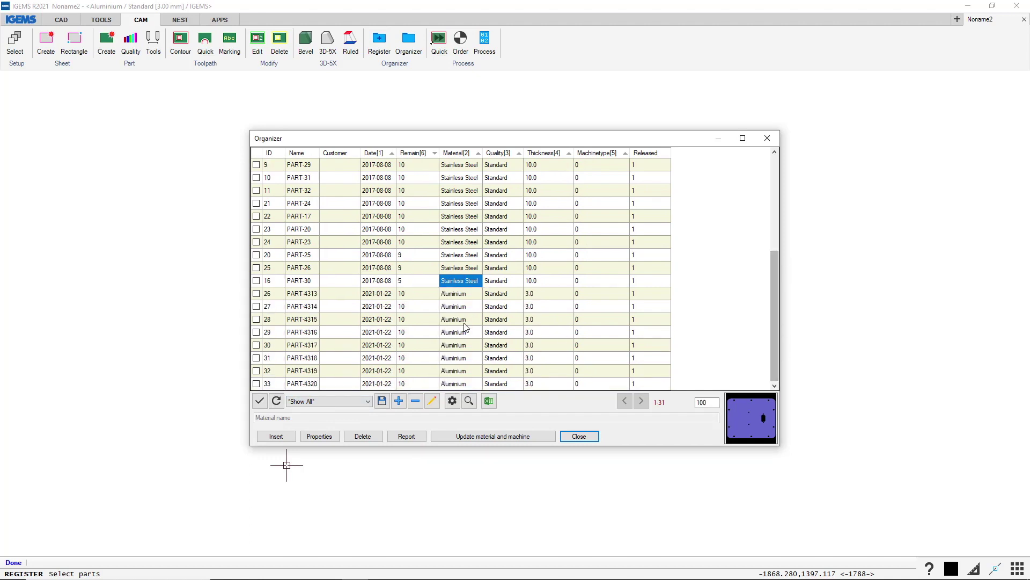
{"action": "left_click", "coordinate": [366, 400]}
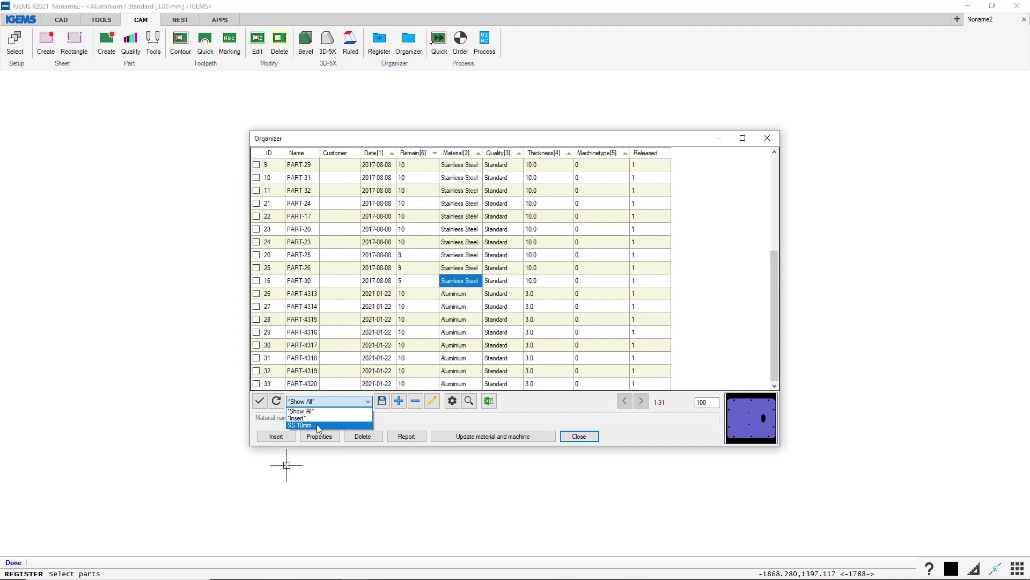
{"action": "left_click", "coordinate": [314, 428]}
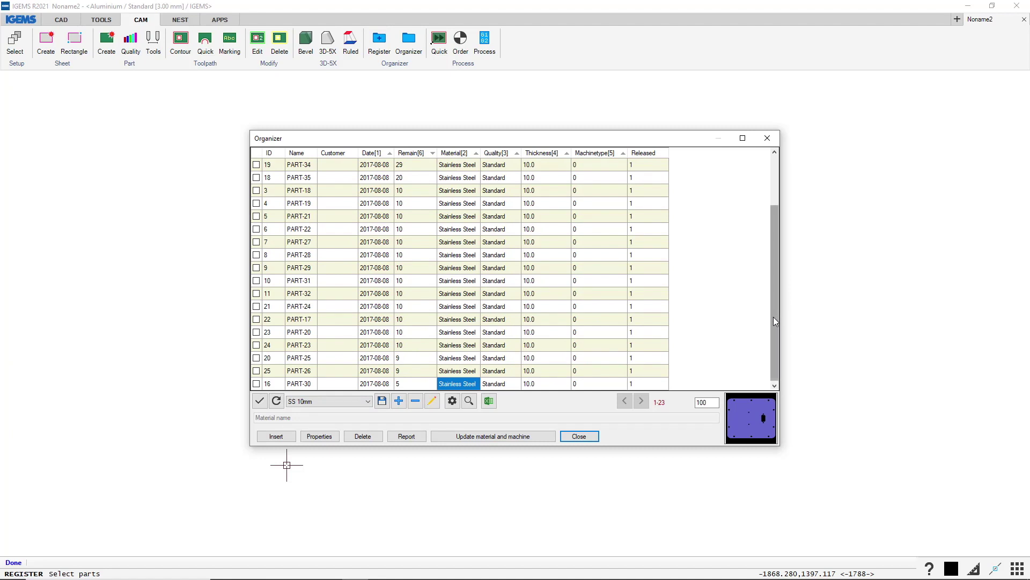
{"action": "left_click_drag", "start_coordinate": [774, 317], "coordinate": [772, 232]}
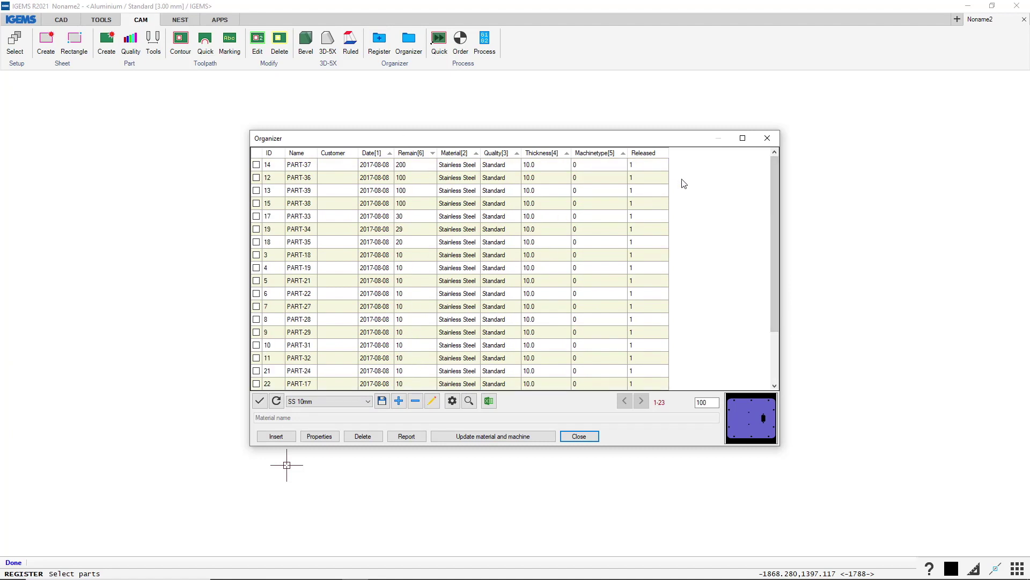
{"action": "scroll", "coordinate": [775, 199], "scroll_direction": "down", "scroll_amount": 2}
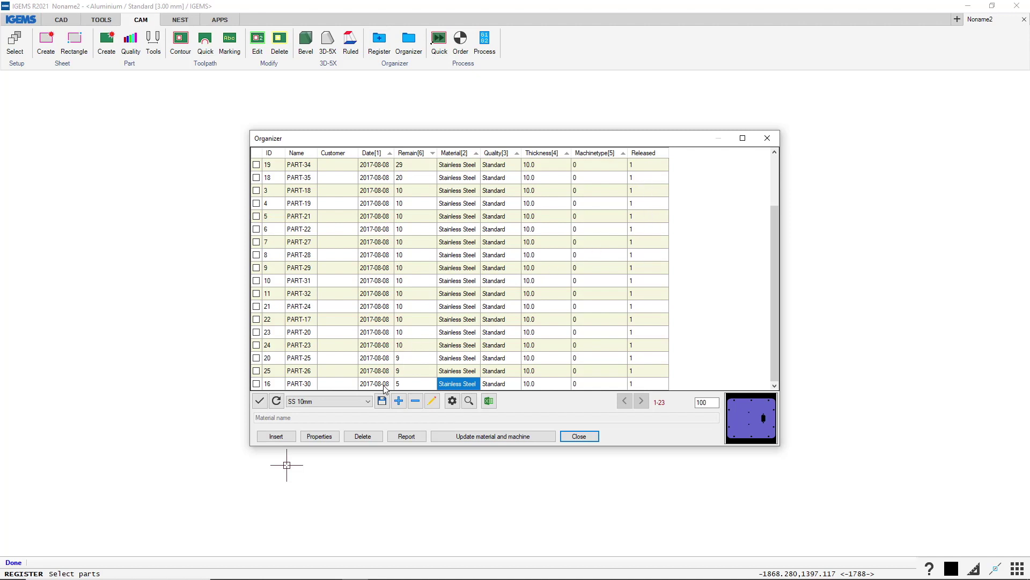
{"action": "left_click", "coordinate": [433, 401]}
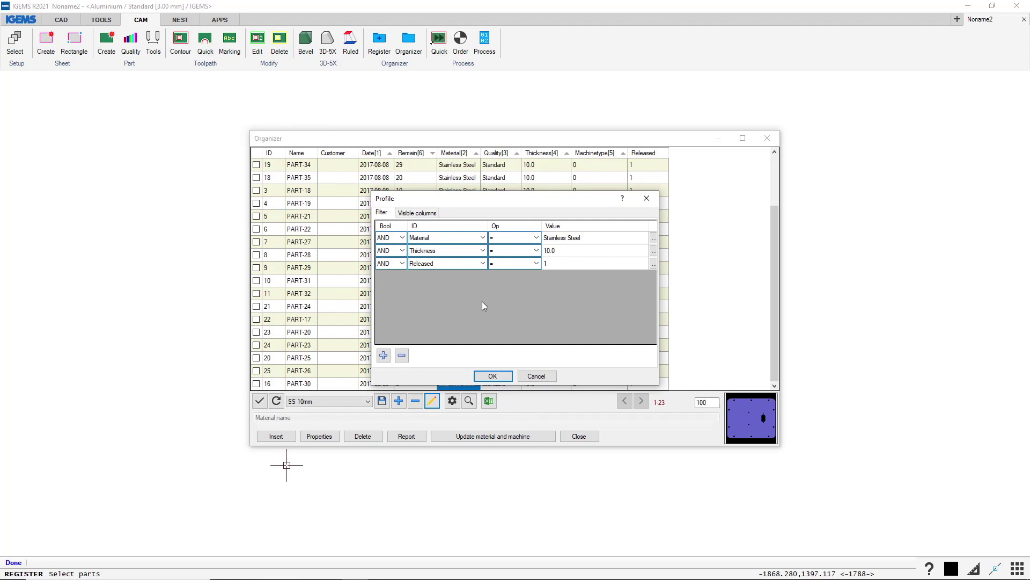
{"action": "left_click", "coordinate": [528, 378]}
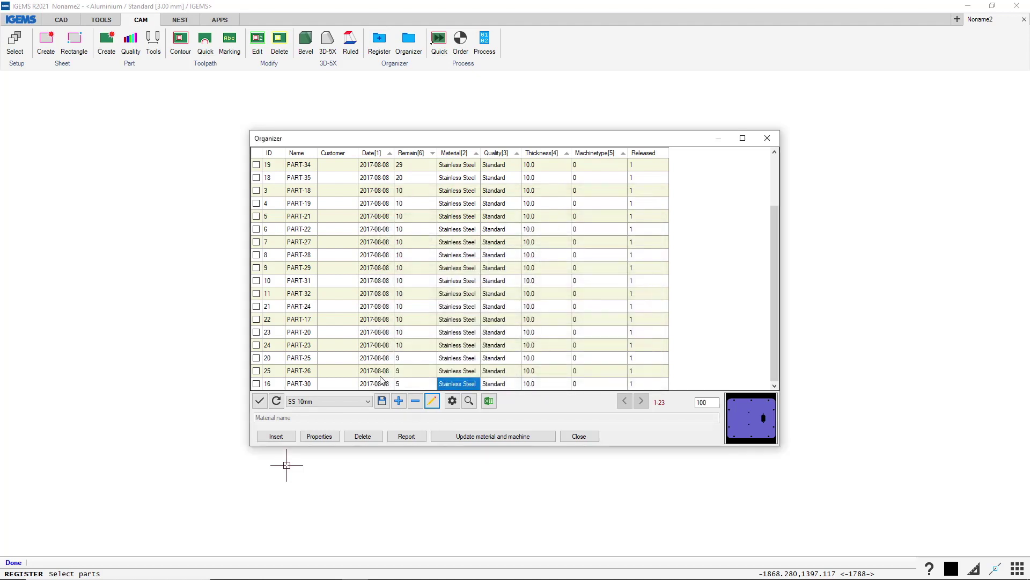
{"action": "left_click", "coordinate": [453, 401]}
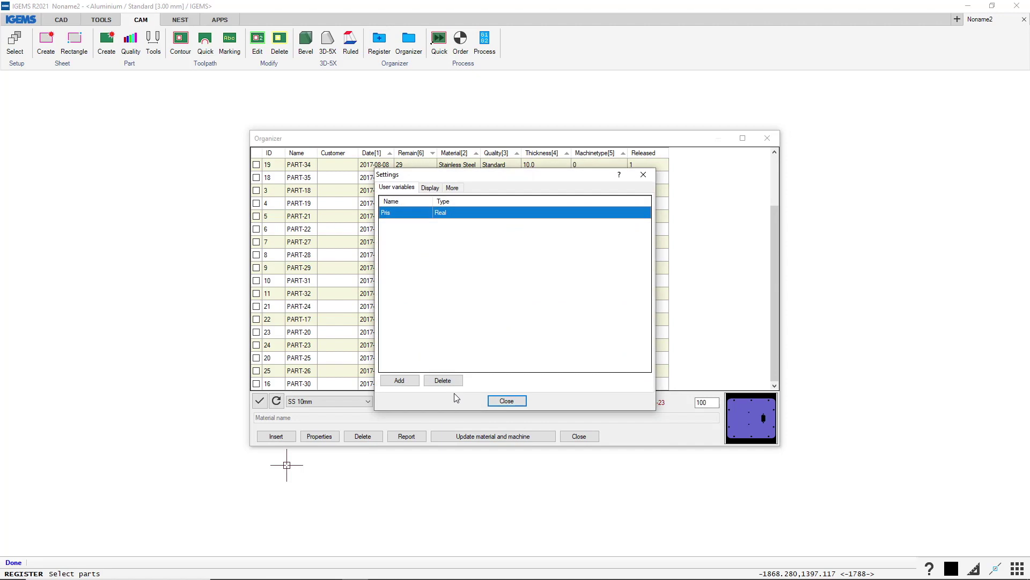
{"action": "left_click_drag", "start_coordinate": [466, 178], "coordinate": [565, 180]}
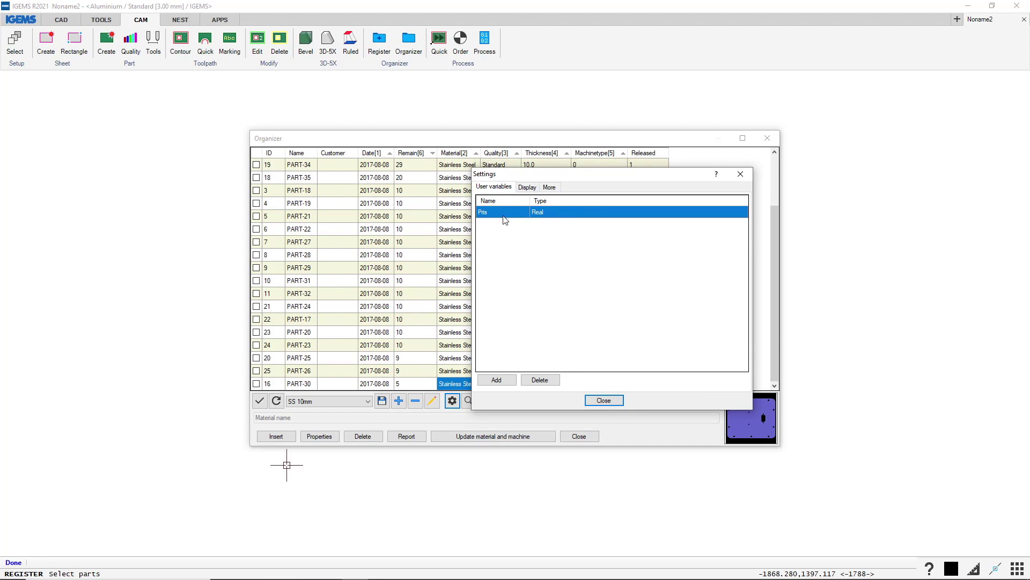
{"action": "left_click", "coordinate": [529, 187]}
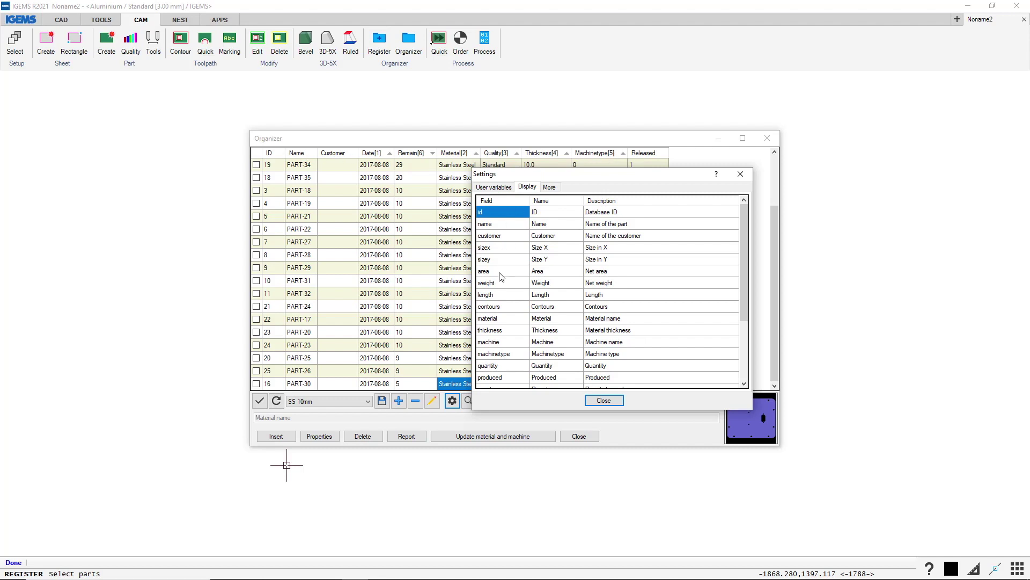
{"action": "left_click", "coordinate": [550, 187]}
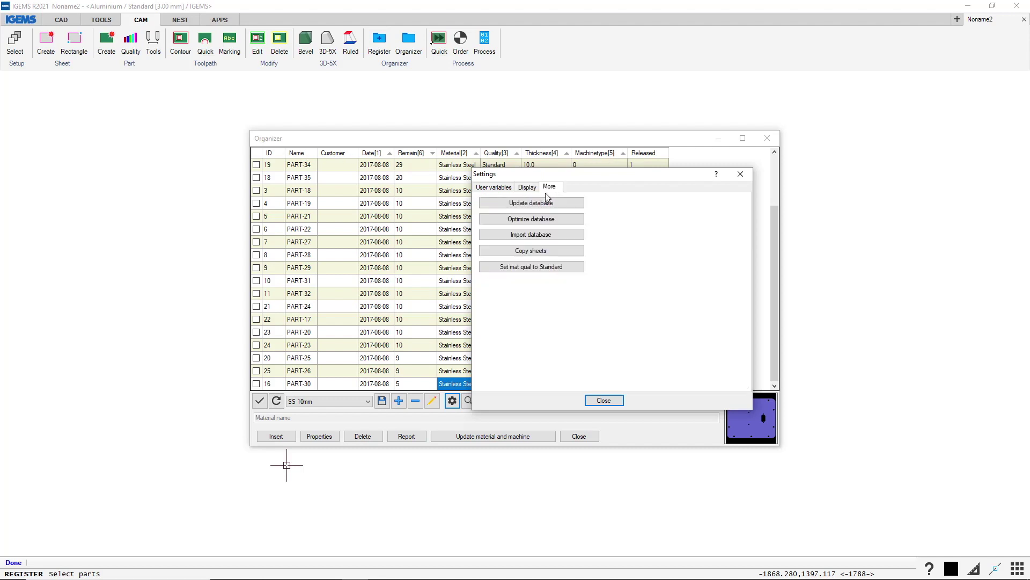
{"action": "left_click", "coordinate": [503, 187]}
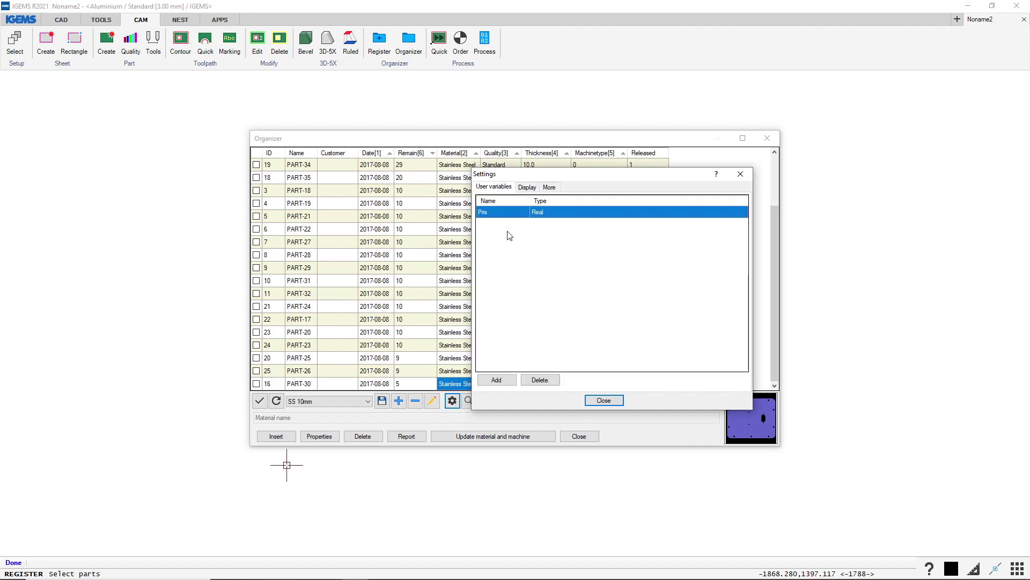
{"action": "left_click", "coordinate": [621, 404]}
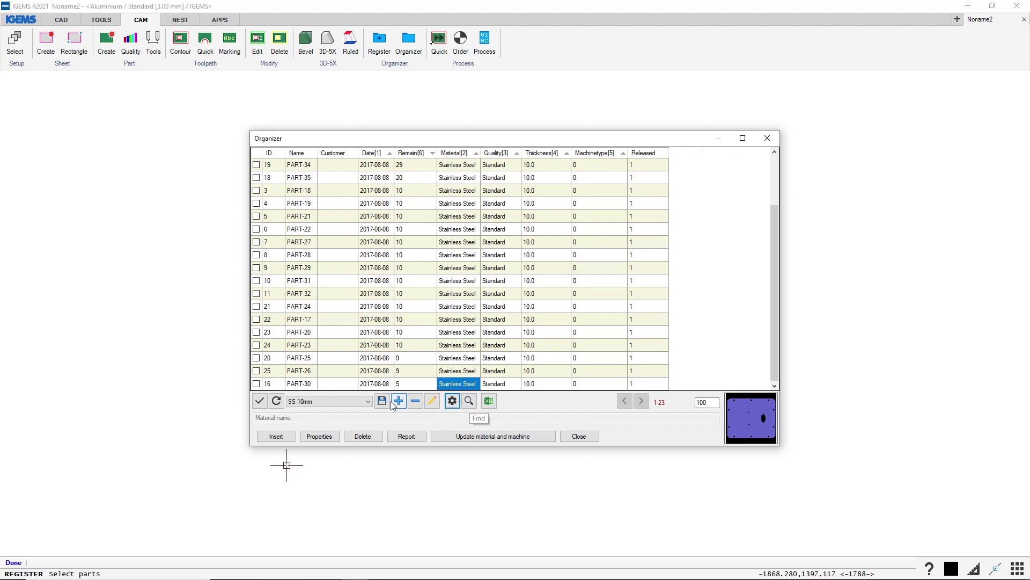
{"action": "left_click", "coordinate": [469, 402]}
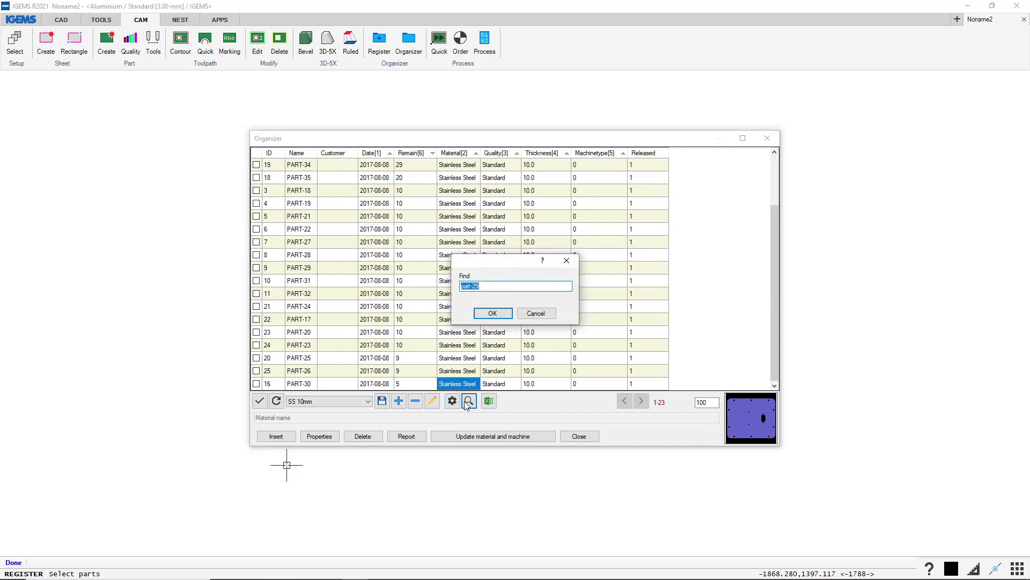
{"action": "type", "text": "p"}
{"action": "key", "text": "Return"}
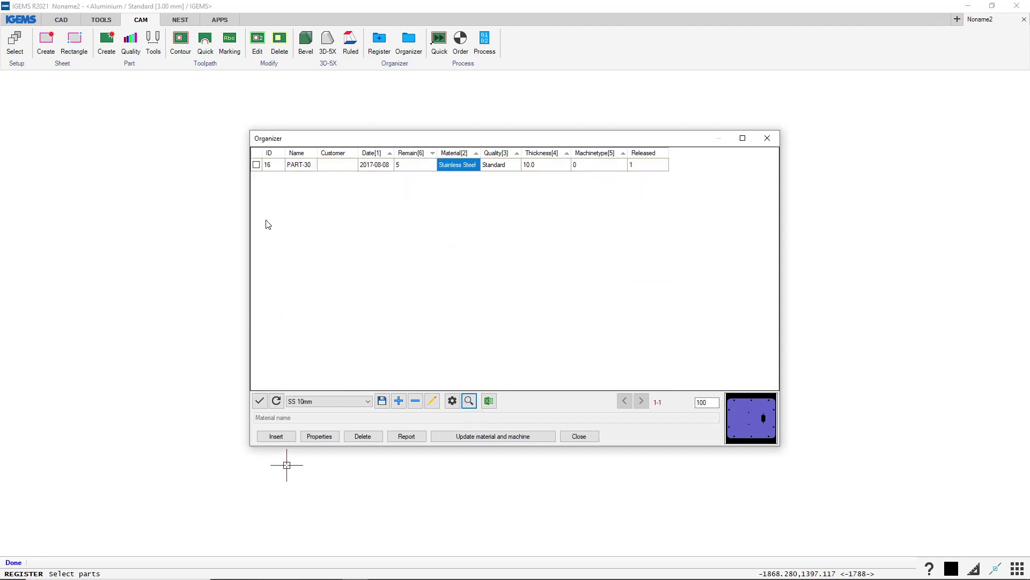
{"action": "left_click", "coordinate": [277, 401]}
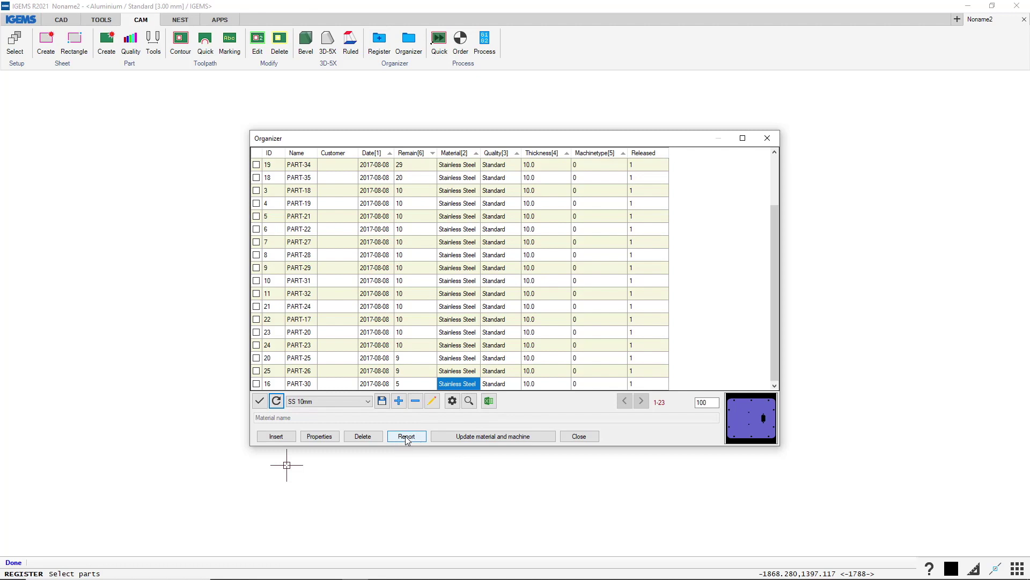
Report all 23 checked Stainless Steel parts, scroll through the 5 pages, then close it.
{"action": "left_click", "coordinate": [260, 401]}
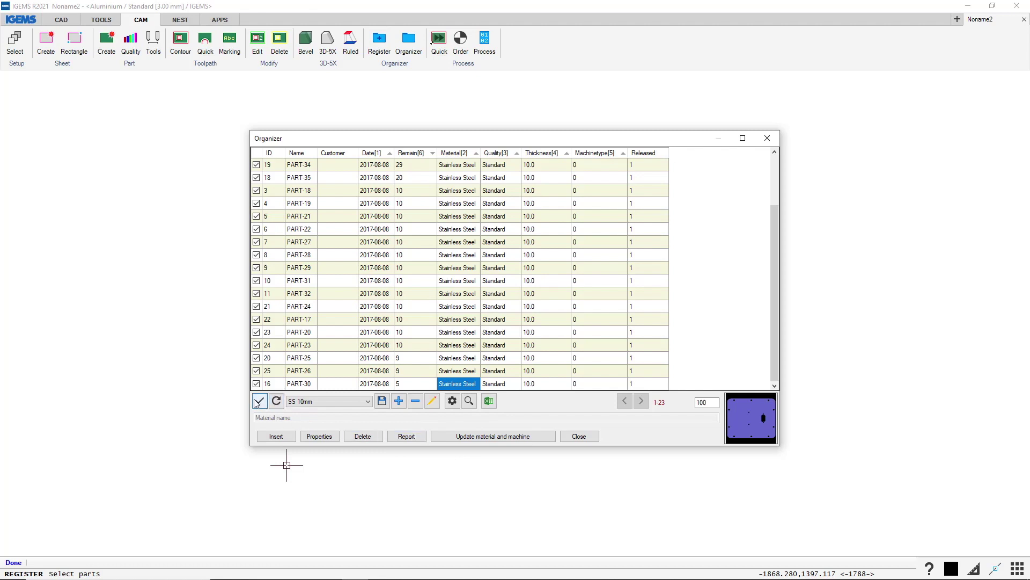
{"action": "left_click", "coordinate": [406, 435]}
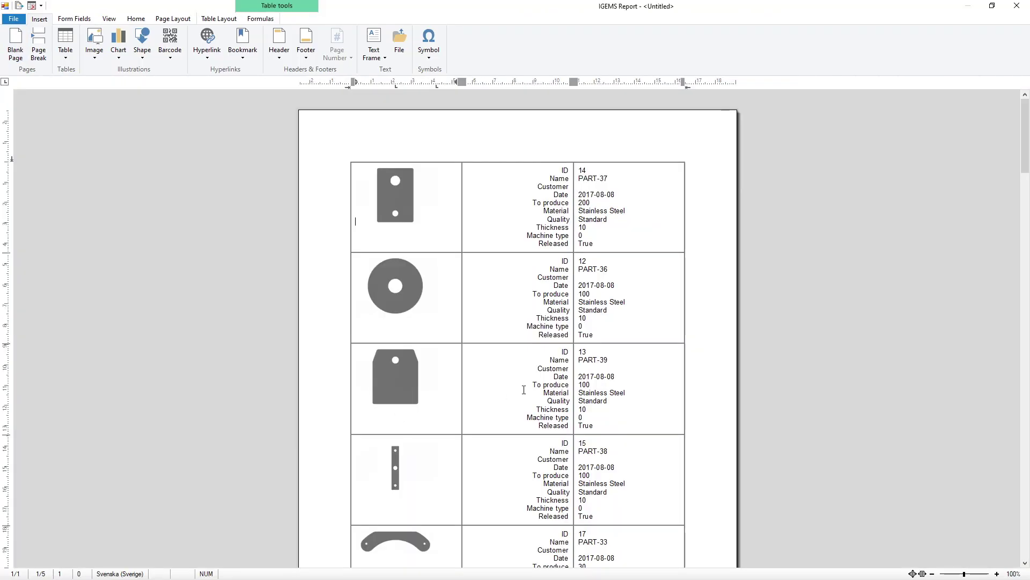
{"action": "scroll", "coordinate": [502, 373], "scroll_direction": "down", "scroll_amount": 3}
{"action": "scroll", "coordinate": [502, 372], "scroll_direction": "down", "scroll_amount": 5}
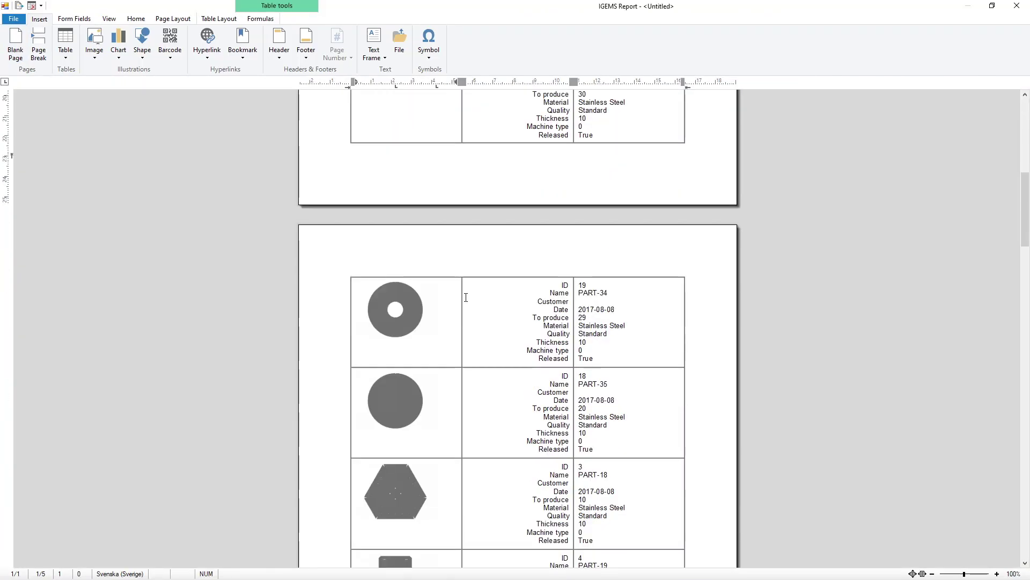
{"action": "scroll", "coordinate": [502, 338], "scroll_direction": "down", "scroll_amount": 10}
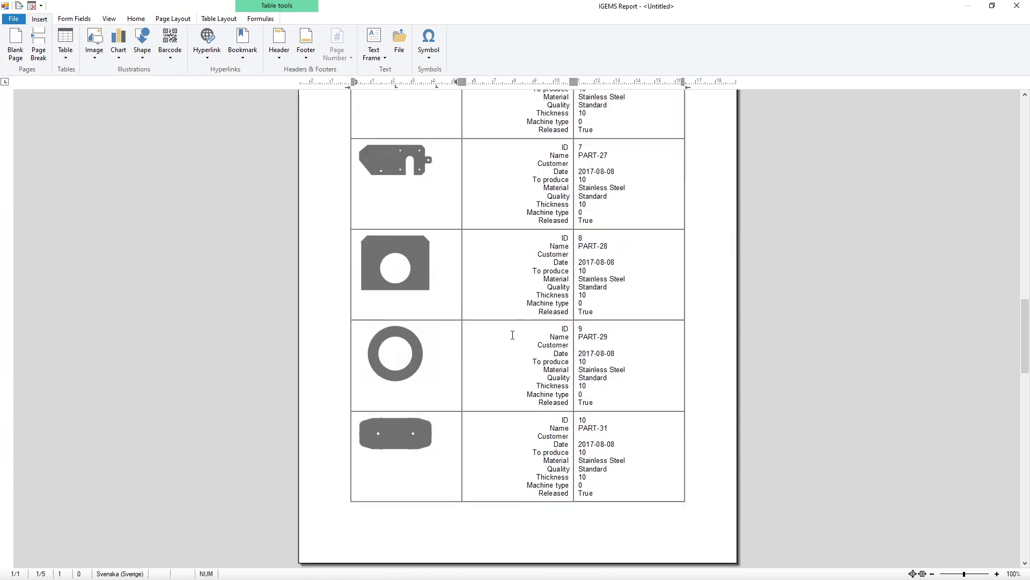
{"action": "scroll", "coordinate": [503, 338], "scroll_direction": "down", "scroll_amount": 10}
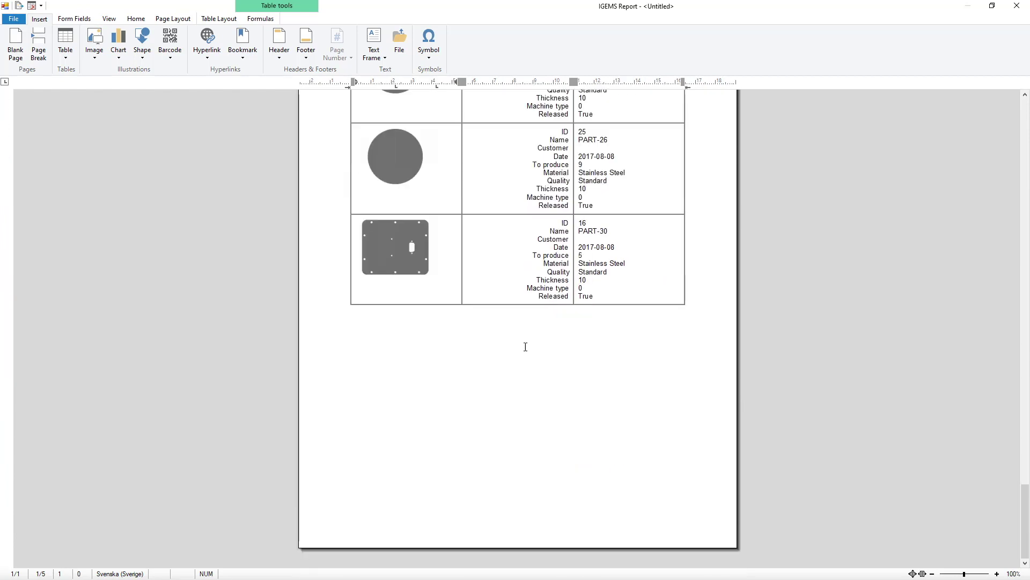
{"action": "left_click", "coordinate": [1018, 6]}
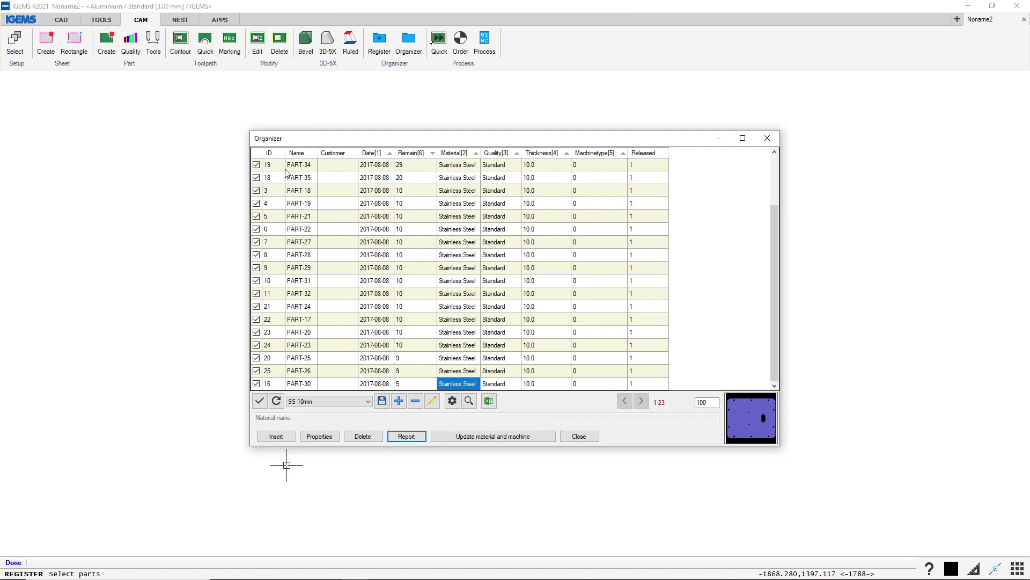
Check only PART-21, PART-22 and PART-27 and insert them into a new Stainless Steel 10 mm drawing.
{"action": "left_click", "coordinate": [260, 401]}
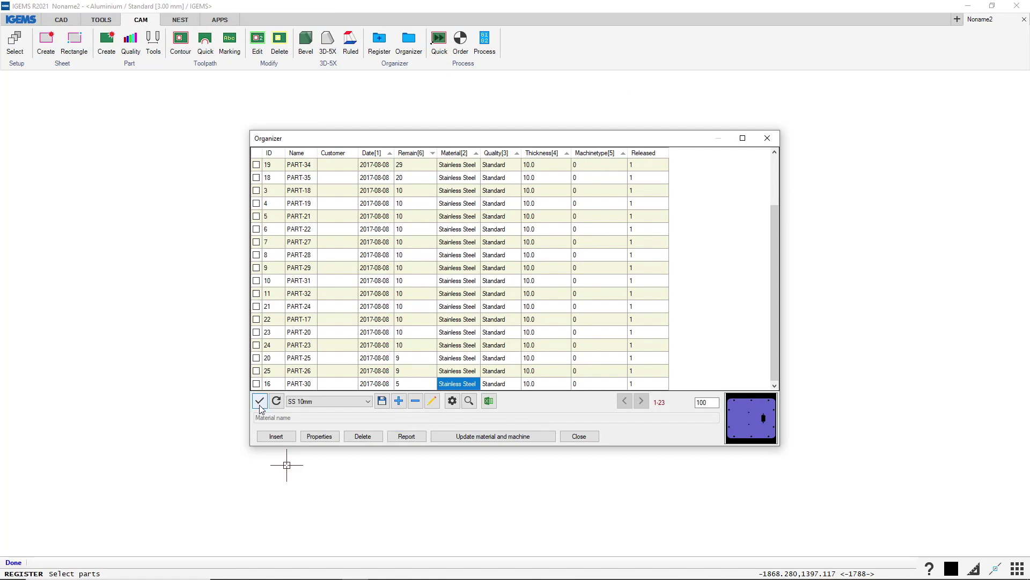
{"action": "left_click", "coordinate": [256, 216]}
{"action": "left_click", "coordinate": [257, 230]}
{"action": "left_click", "coordinate": [256, 243]}
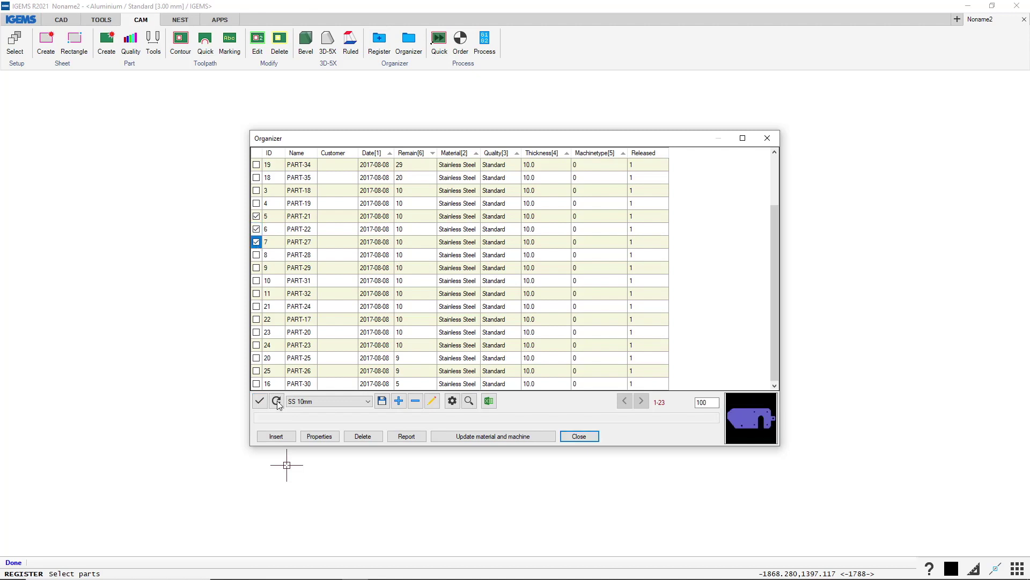
{"action": "left_click", "coordinate": [276, 437]}
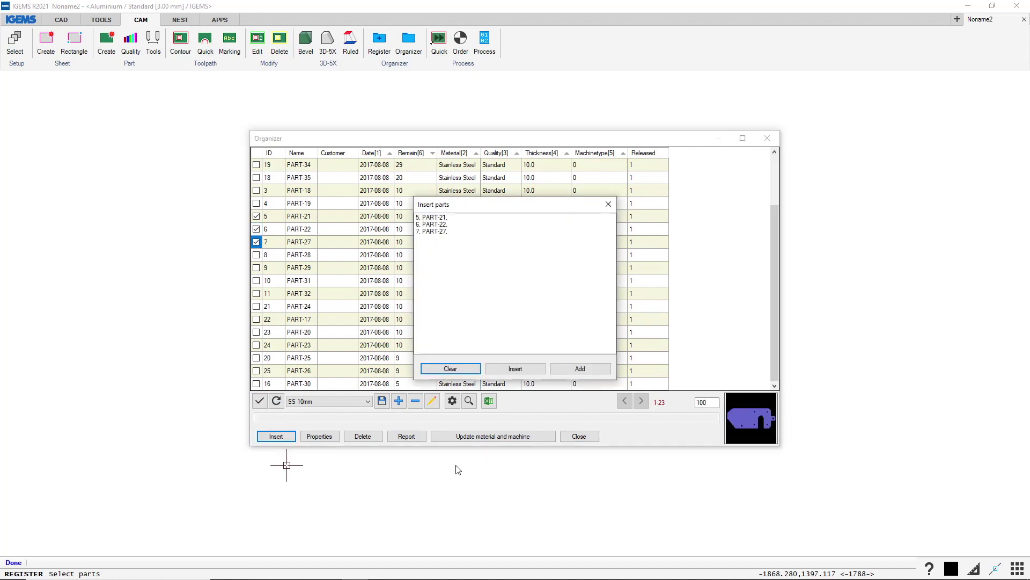
{"action": "left_click", "coordinate": [516, 369]}
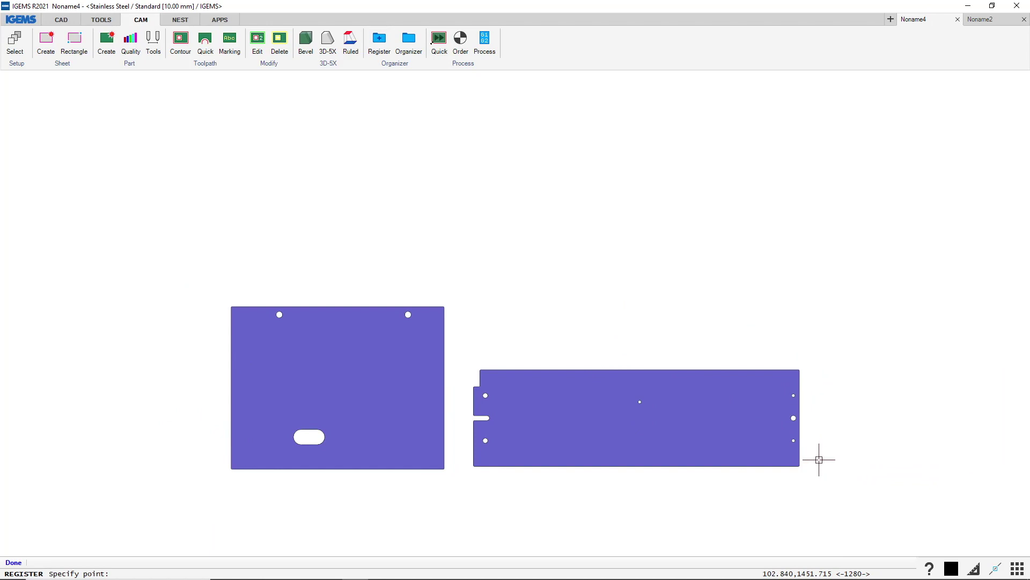
{"action": "scroll", "coordinate": [874, 376], "scroll_direction": "down", "scroll_amount": 3}
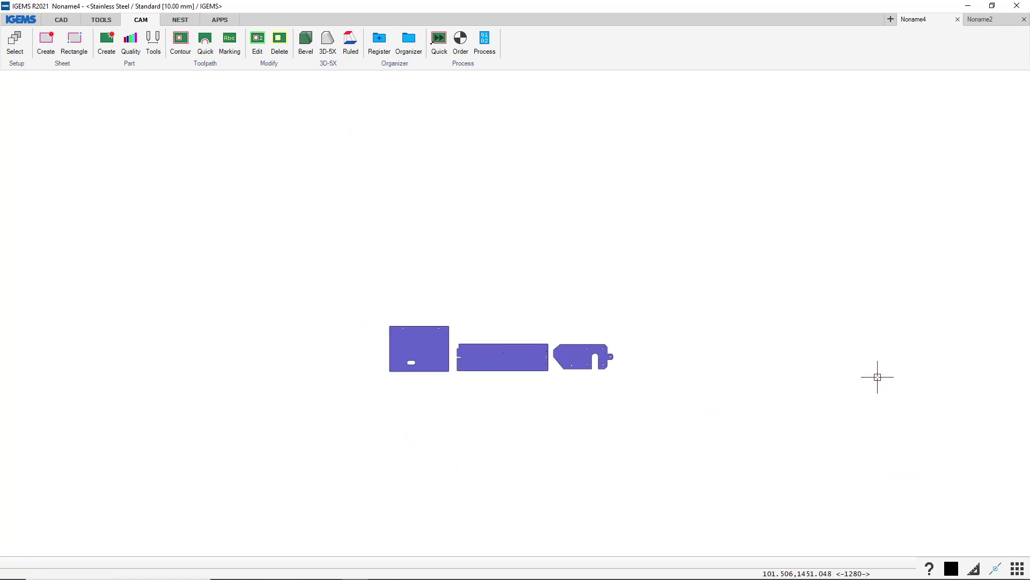
{"action": "scroll", "coordinate": [791, 394], "scroll_direction": "up", "scroll_amount": 3}
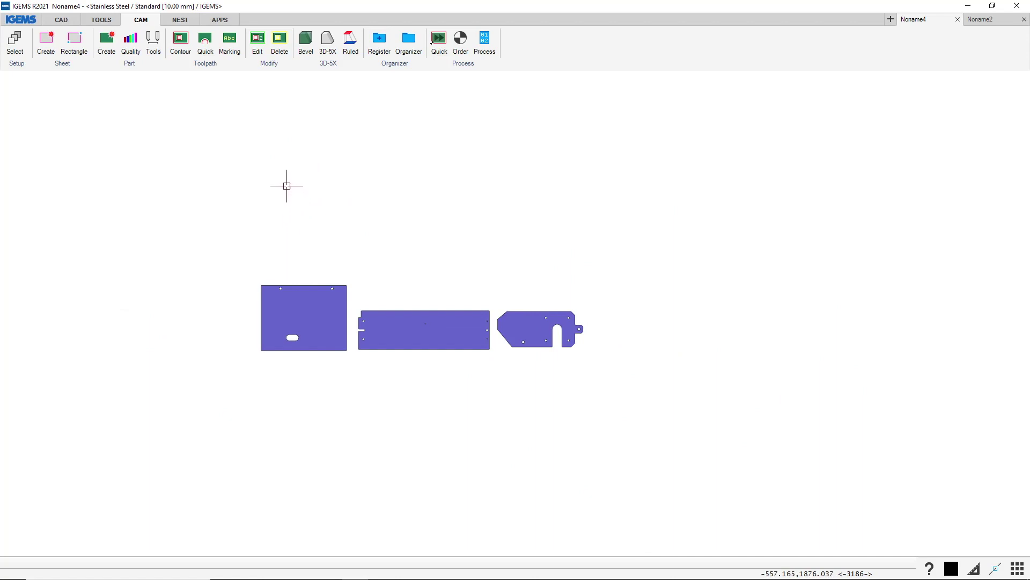
Start a new blank drawing, Noname5, from the IGEMS file menu.
{"action": "left_click", "coordinate": [61, 20]}
{"action": "left_click", "coordinate": [20, 19]}
{"action": "mouse_move", "coordinate": [34, 36]}
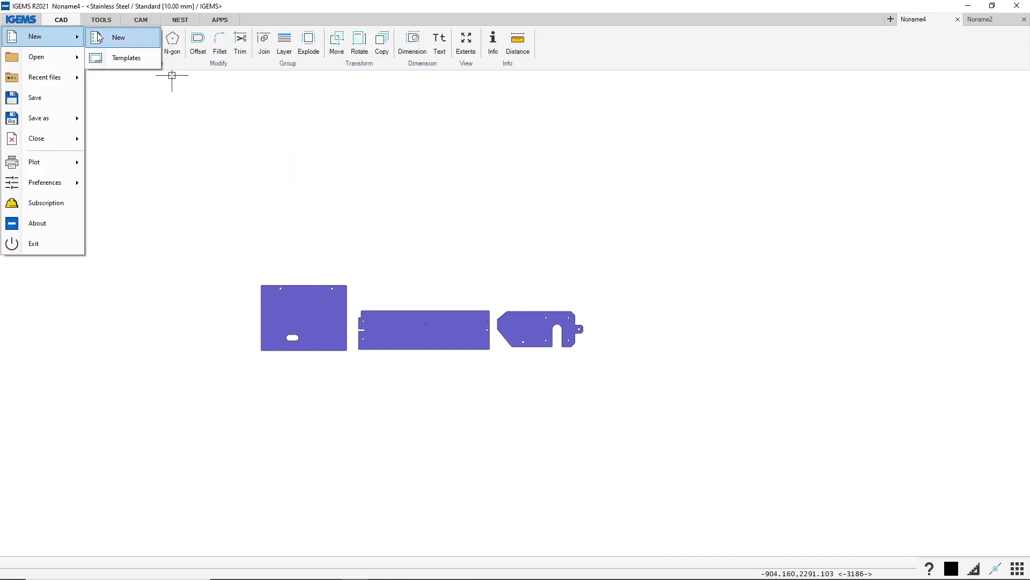
{"action": "left_click", "coordinate": [119, 37]}
Launch Auto nest with no parts or sheets picked, confirming Stainless Steel Standard 10.00 mm.
{"action": "left_click", "coordinate": [182, 20]}
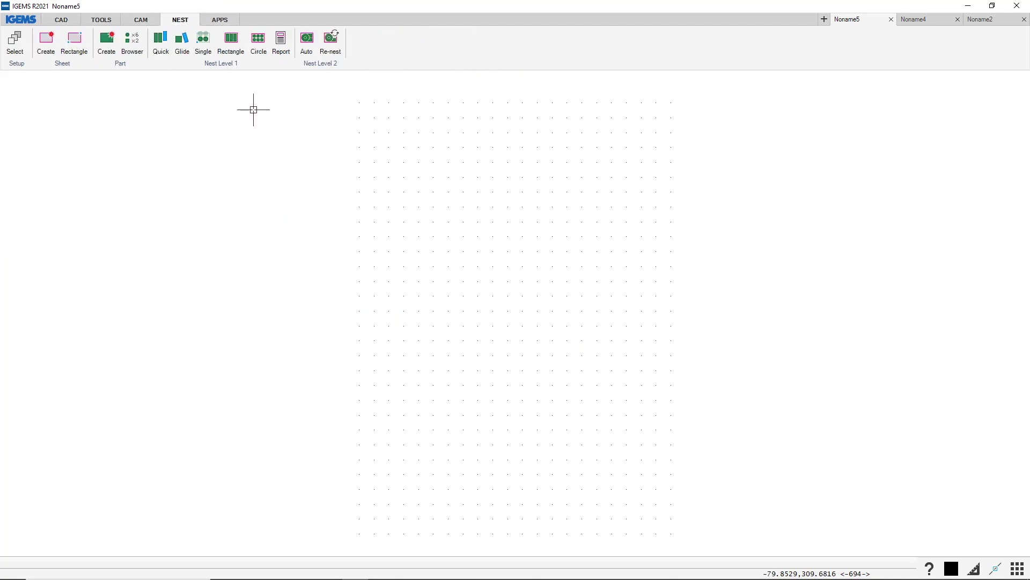
{"action": "left_click", "coordinate": [308, 43]}
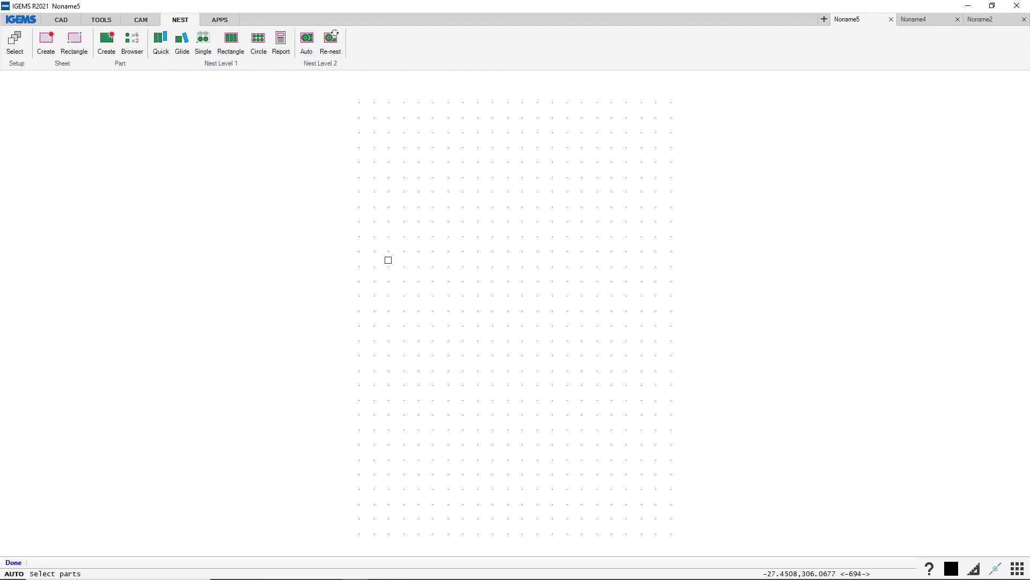
{"action": "left_click", "coordinate": [14, 563]}
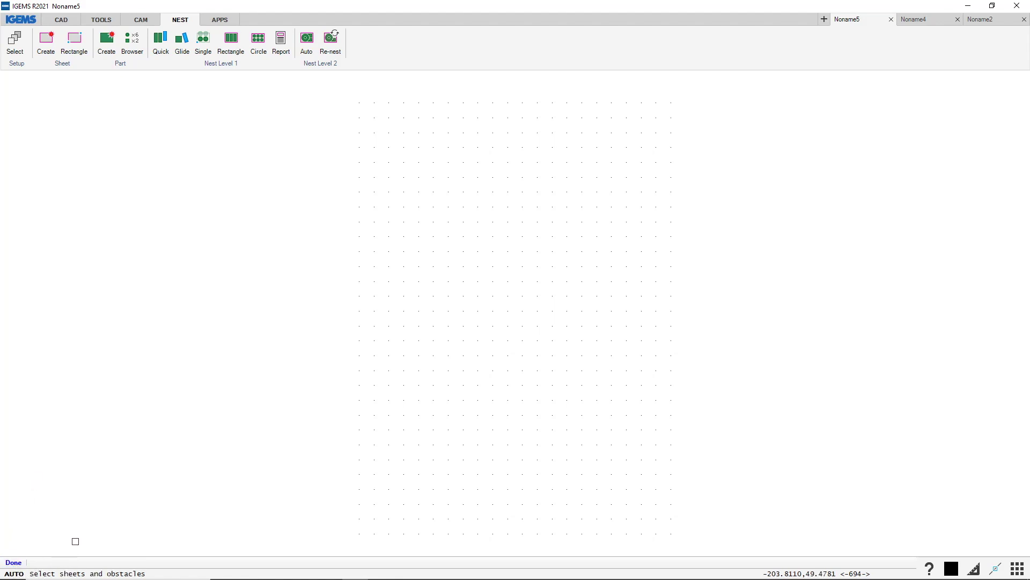
{"action": "left_click", "coordinate": [14, 562]}
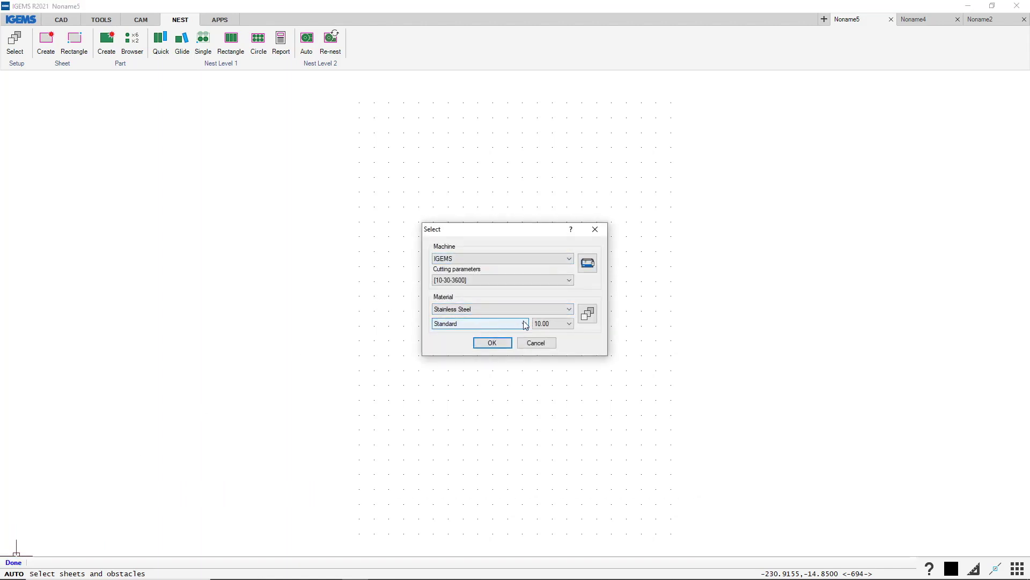
{"action": "left_click", "coordinate": [491, 345]}
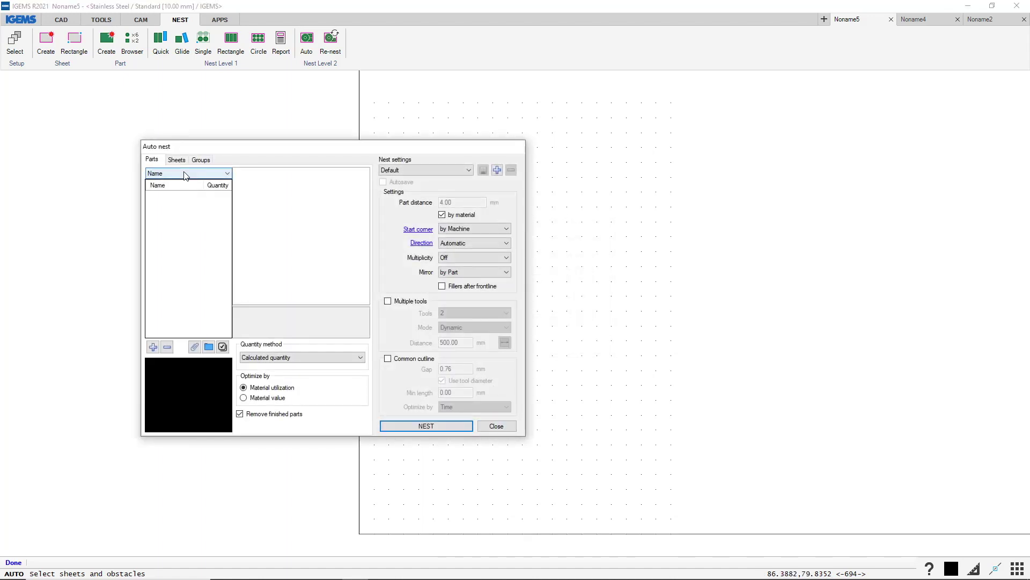
Import all 23 SS 10mm parts from the Organizer into the Auto nest list, PART-37 at 200.
{"action": "left_click", "coordinate": [210, 347]}
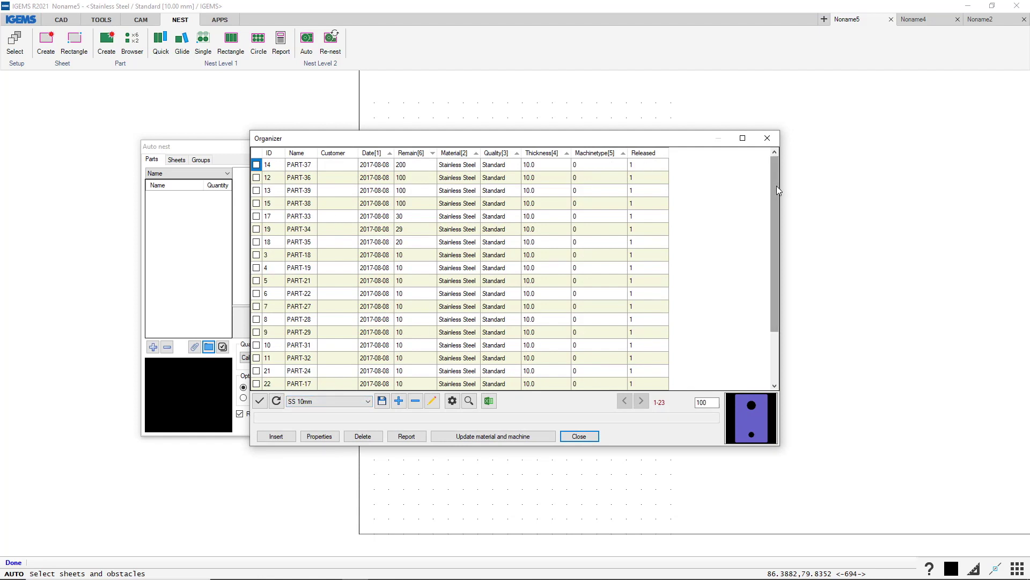
{"action": "left_click_drag", "start_coordinate": [777, 186], "coordinate": [263, 346]}
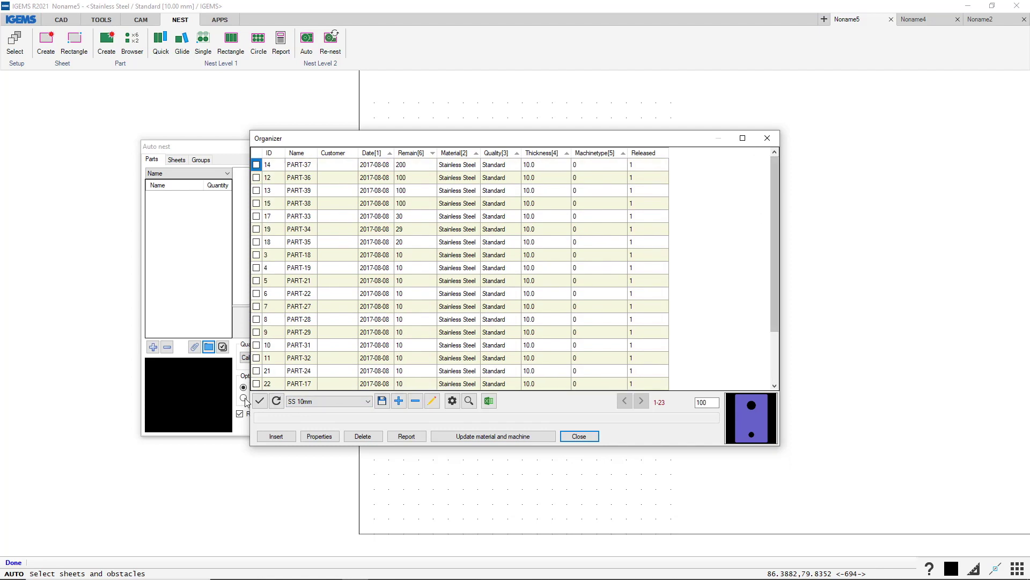
{"action": "left_click", "coordinate": [260, 401]}
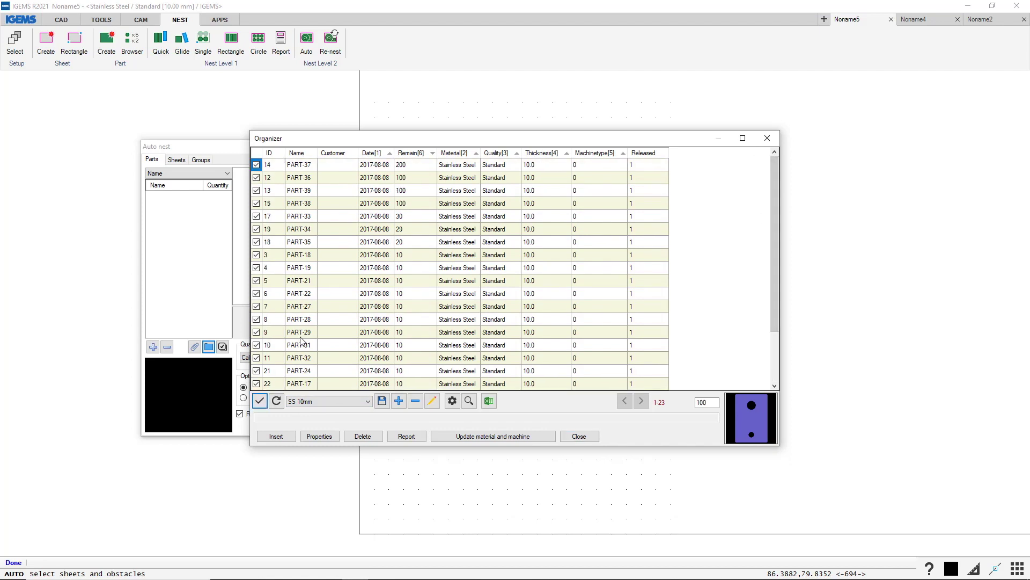
{"action": "left_click", "coordinate": [276, 436]}
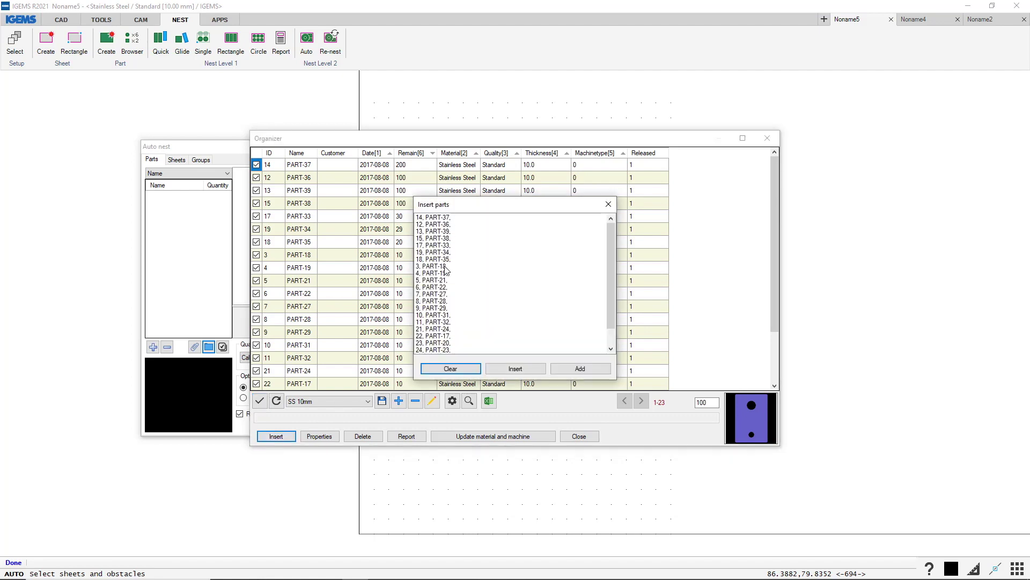
{"action": "left_click", "coordinate": [512, 369]}
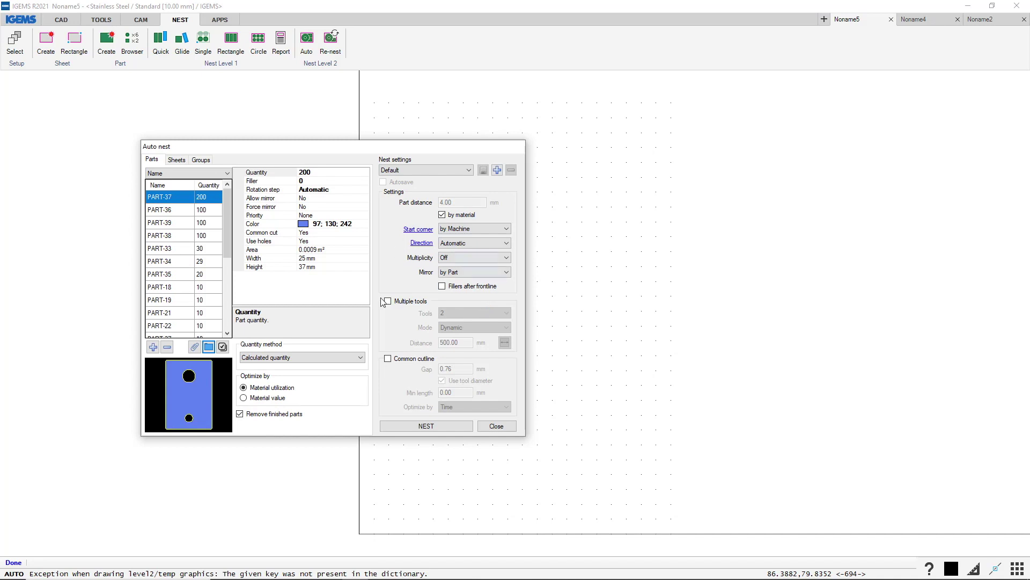
Enable common cutline and add 2000 x 1000 standard sheets for the nest.
{"action": "left_click", "coordinate": [388, 359]}
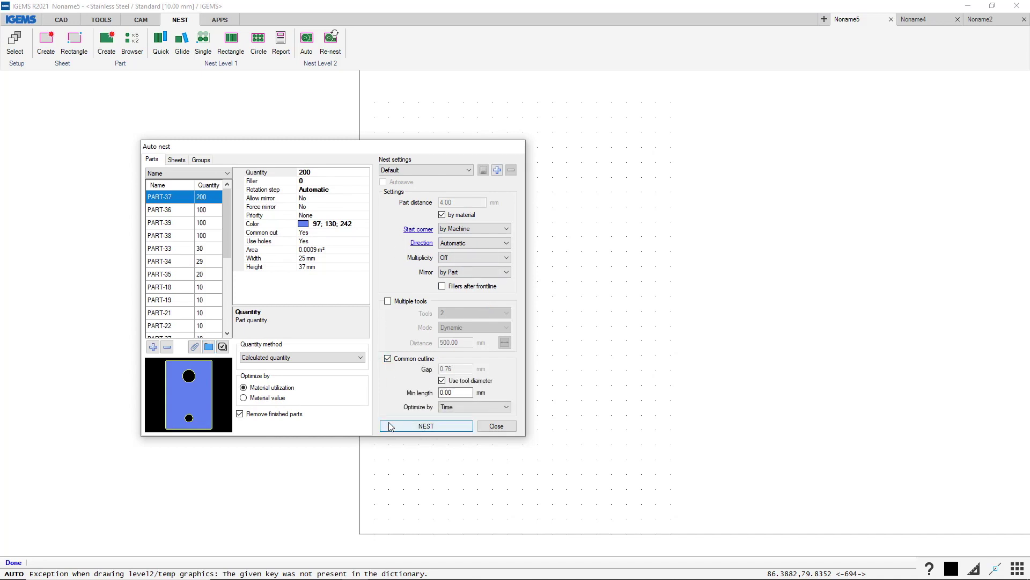
{"action": "left_click", "coordinate": [390, 427]}
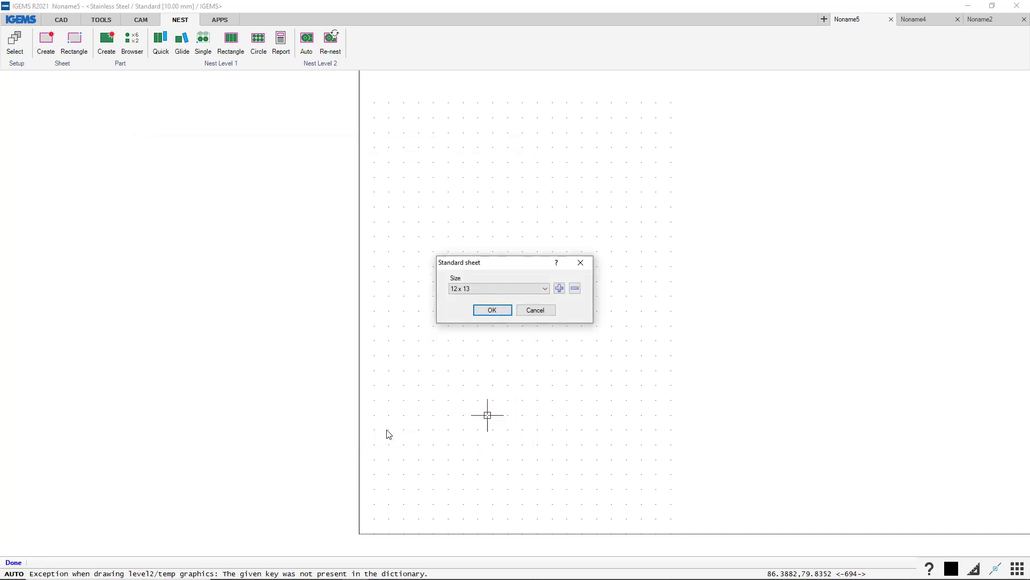
{"action": "left_click", "coordinate": [467, 288]}
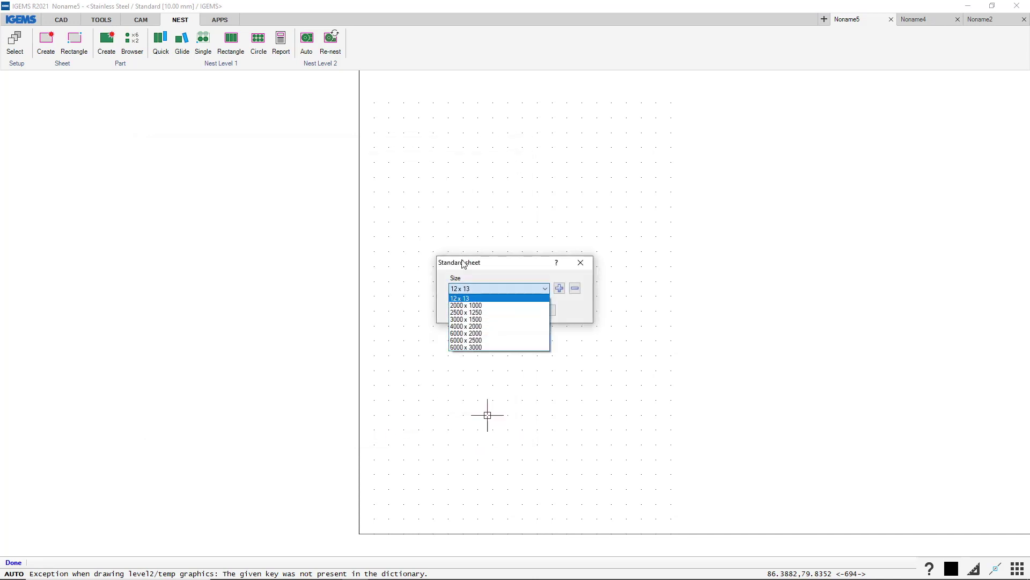
{"action": "left_click", "coordinate": [455, 306]}
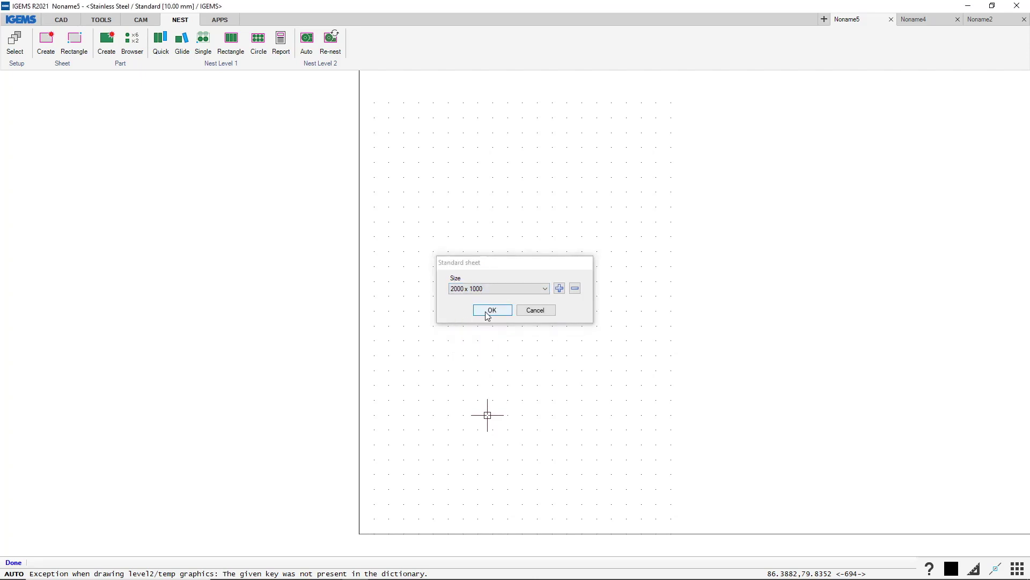
{"action": "left_click", "coordinate": [491, 310]}
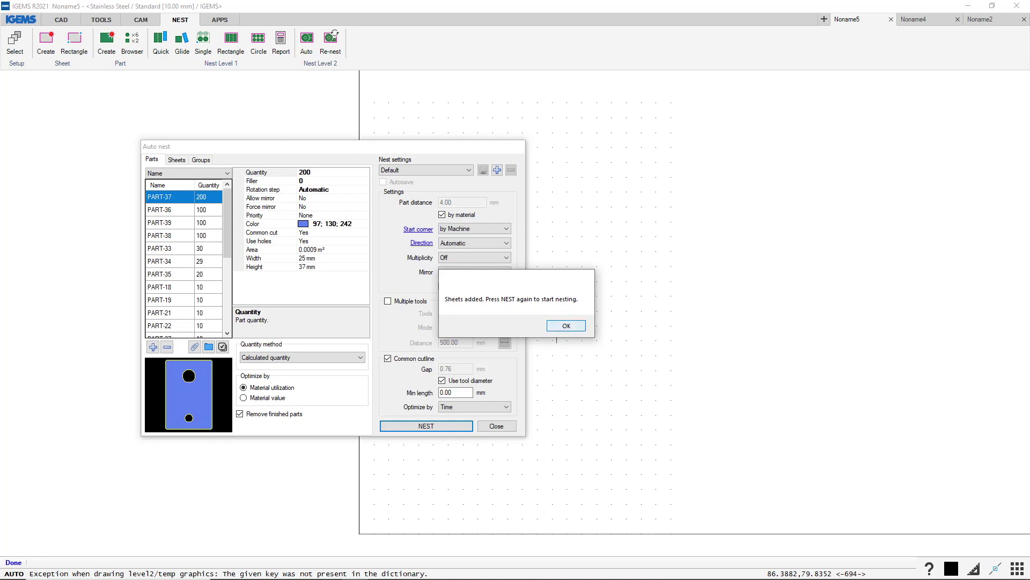
{"action": "left_click", "coordinate": [566, 325]}
Rerun the nest of all 732 parts and keep the 80.05% fill result on five sheets.
{"action": "left_click", "coordinate": [421, 426]}
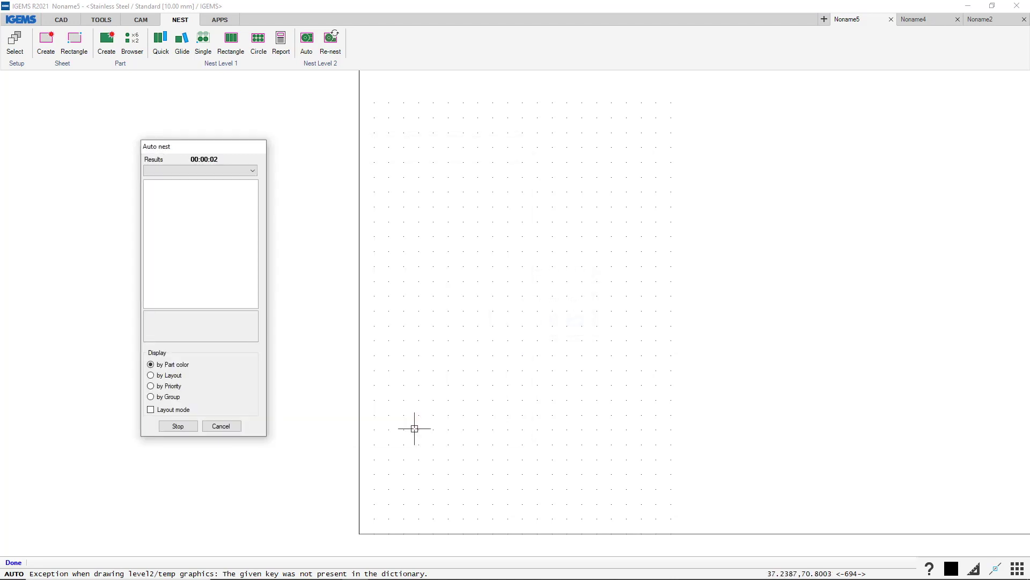
{"action": "scroll", "coordinate": [414, 428], "scroll_direction": "down", "scroll_amount": 6}
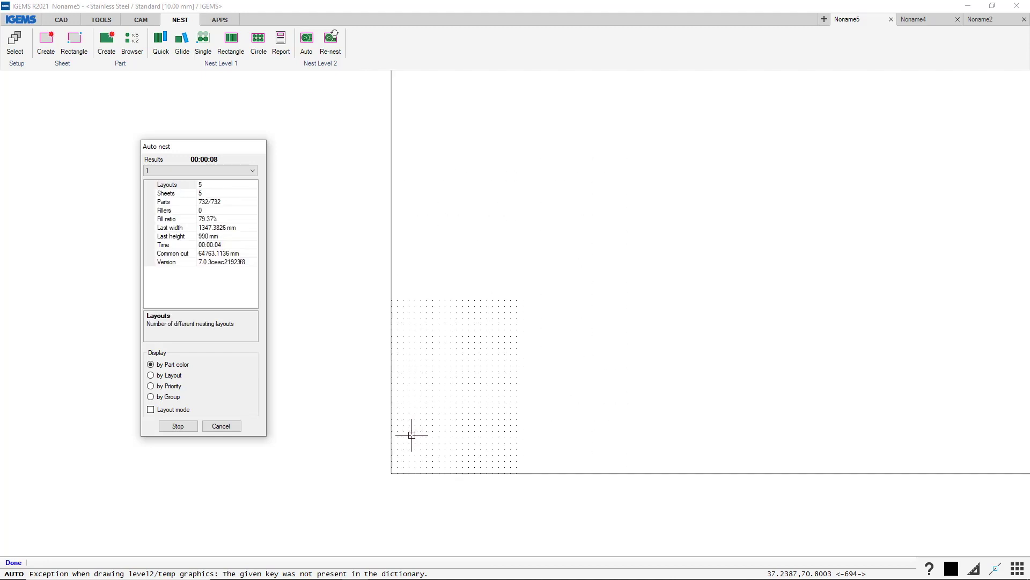
{"action": "scroll", "coordinate": [622, 489], "scroll_direction": "up", "scroll_amount": 3}
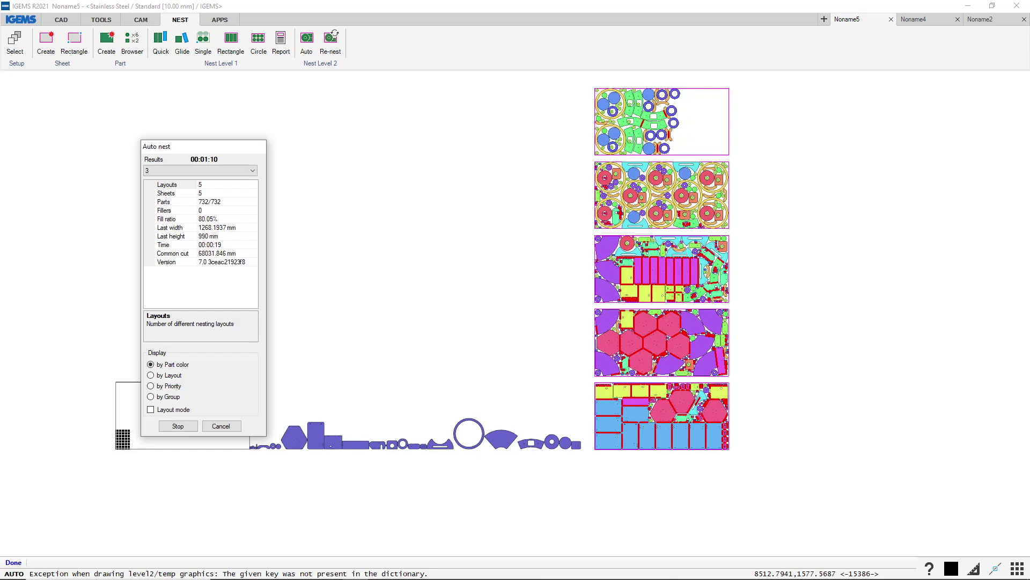
{"action": "left_click", "coordinate": [176, 429]}
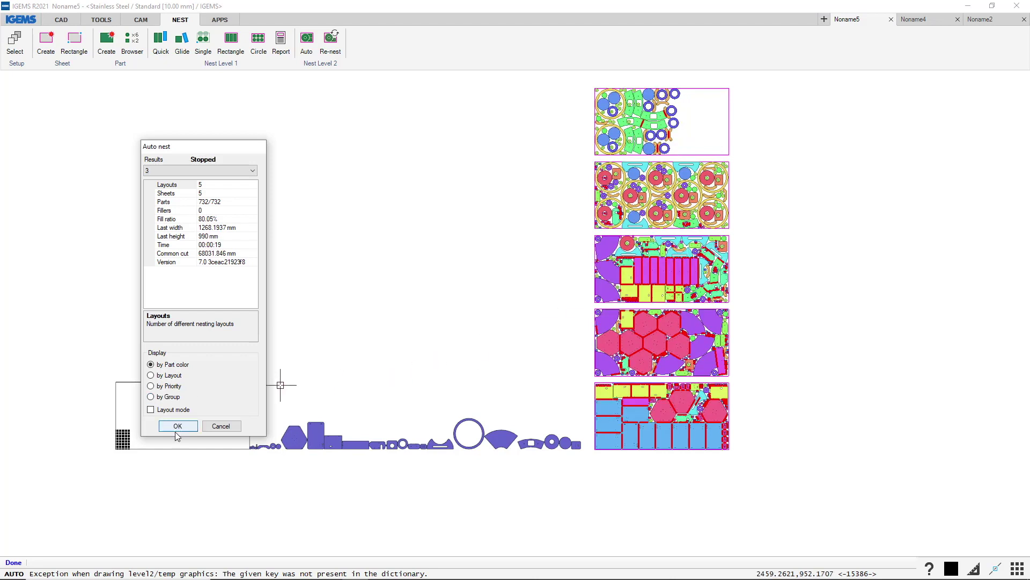
{"action": "left_click", "coordinate": [177, 429]}
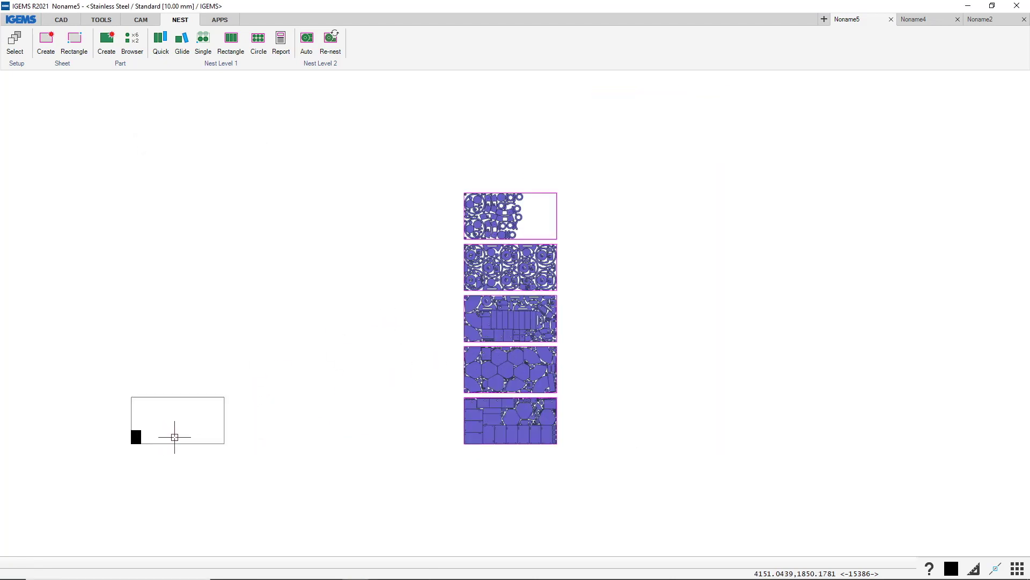
Open the Organizer from the CAM tab, listing the 23 SS 10mm parts with PART-37 at 200 remaining.
{"action": "scroll", "coordinate": [582, 301], "scroll_direction": "up", "scroll_amount": 1}
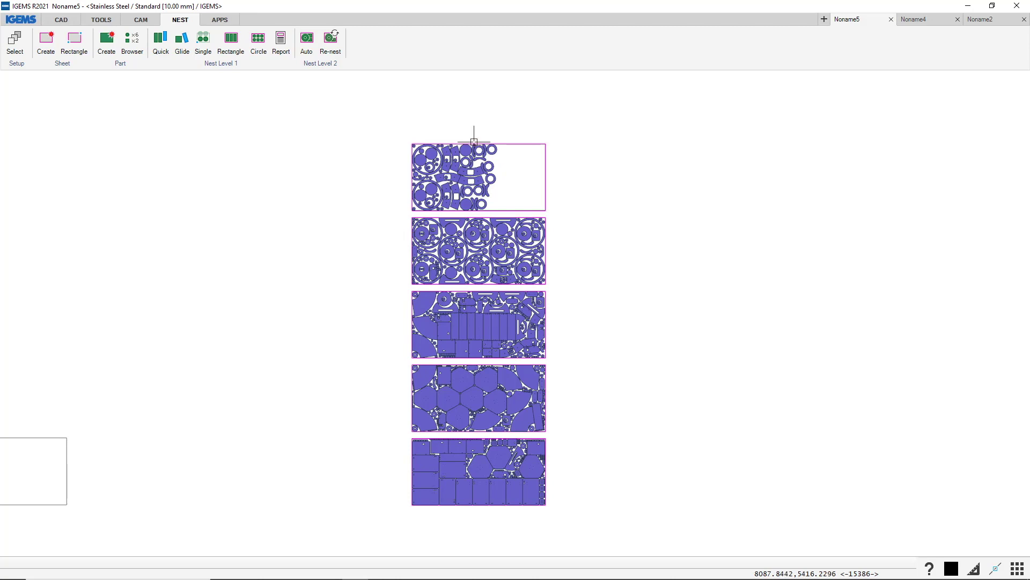
{"action": "left_click", "coordinate": [141, 20]}
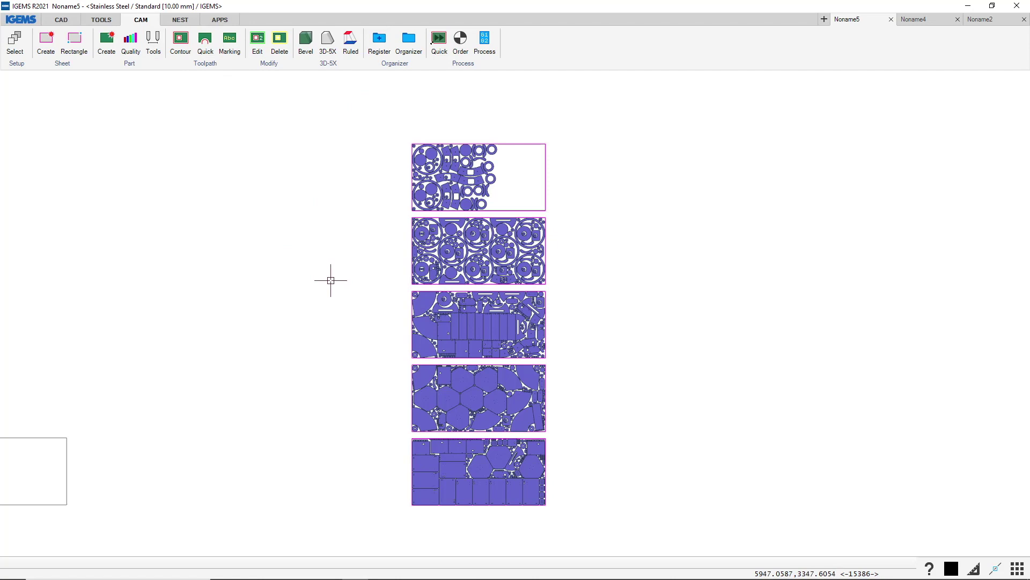
{"action": "left_click", "coordinate": [409, 40]}
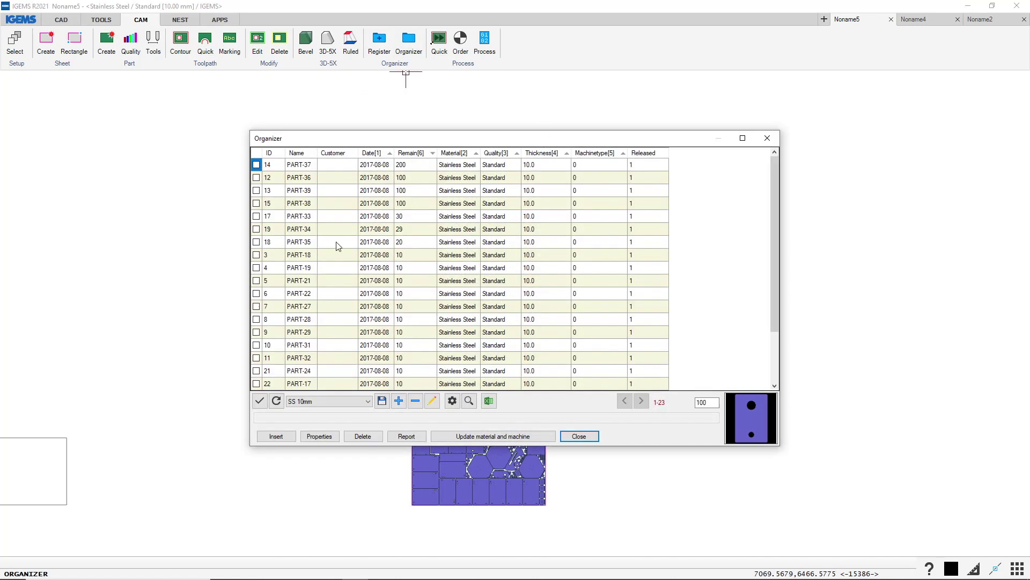
{"action": "scroll", "coordinate": [775, 223], "scroll_direction": "down", "scroll_amount": 2}
{"action": "scroll", "coordinate": [771, 191], "scroll_direction": "up", "scroll_amount": 2}
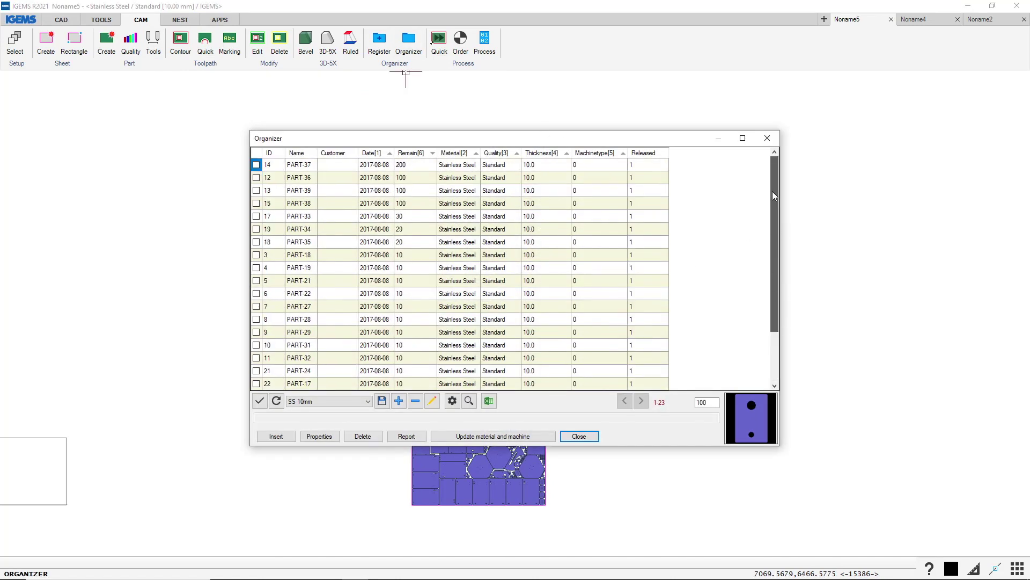